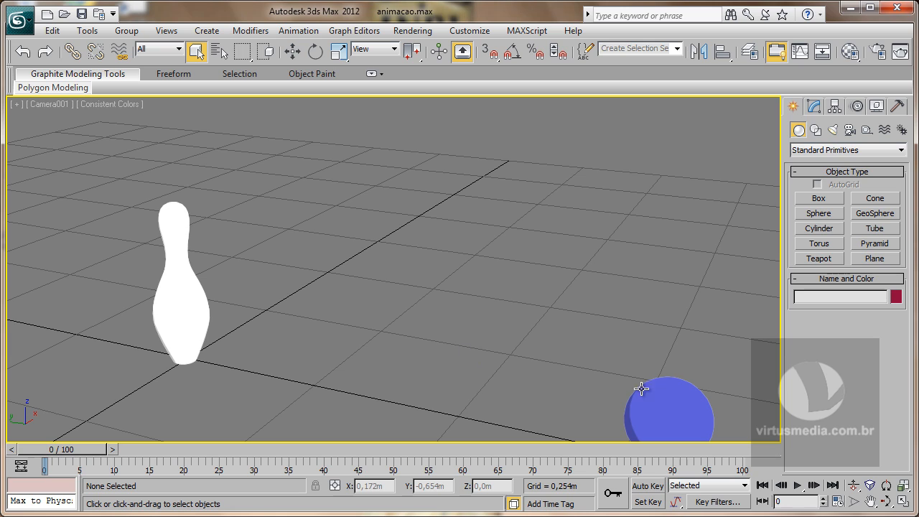
With Auto Key on, move the blue ball at frame 100 past the bowling pin to about X 0,026 m, Y 0,393 m
{"action": "left_click", "coordinate": [673, 397]}
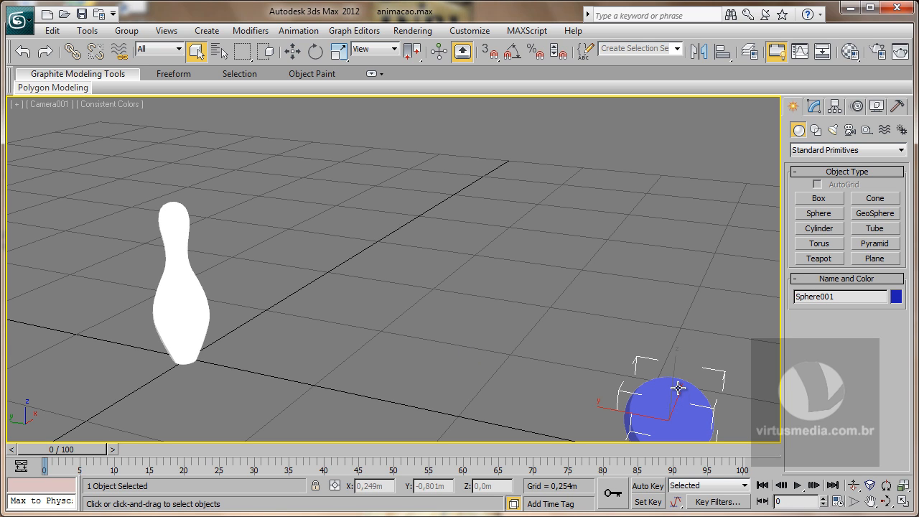
{"action": "left_click", "coordinate": [291, 54]}
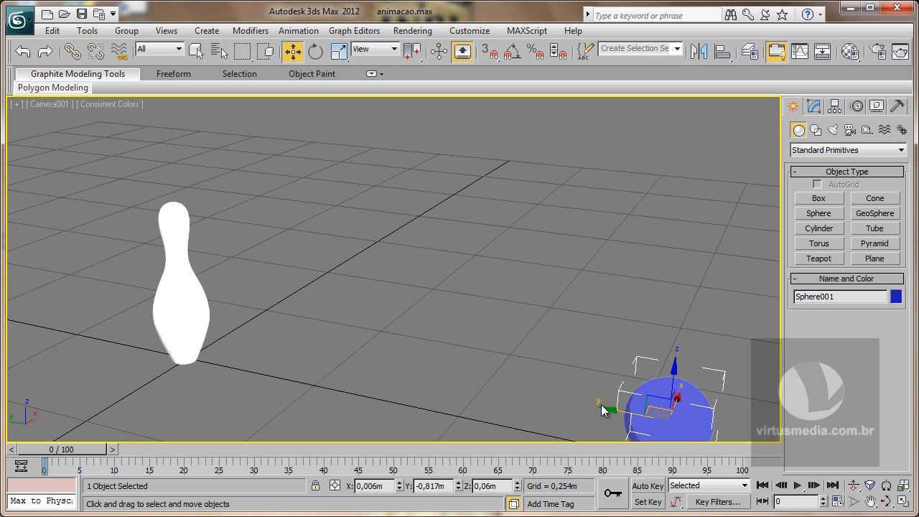
{"action": "left_click", "coordinate": [648, 486]}
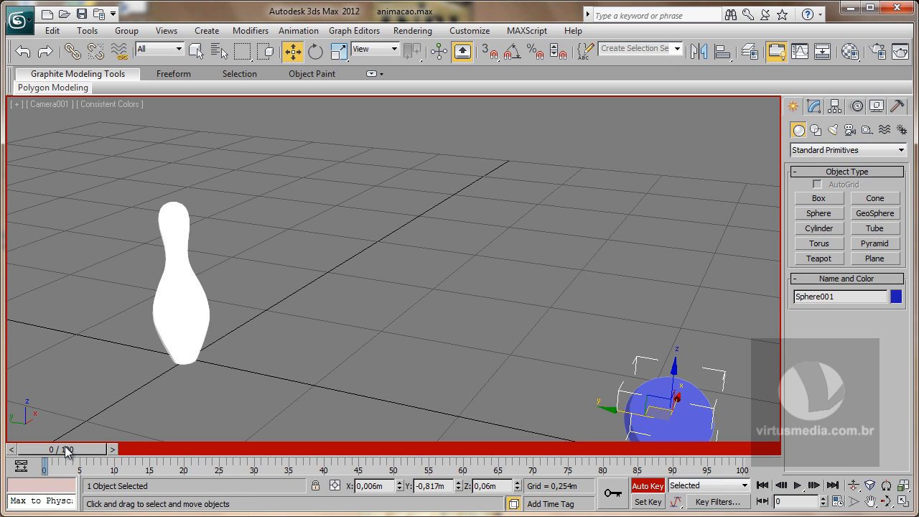
{"action": "left_click_drag", "start_coordinate": [64, 450], "coordinate": [735, 457]}
{"action": "key", "text": "w"}
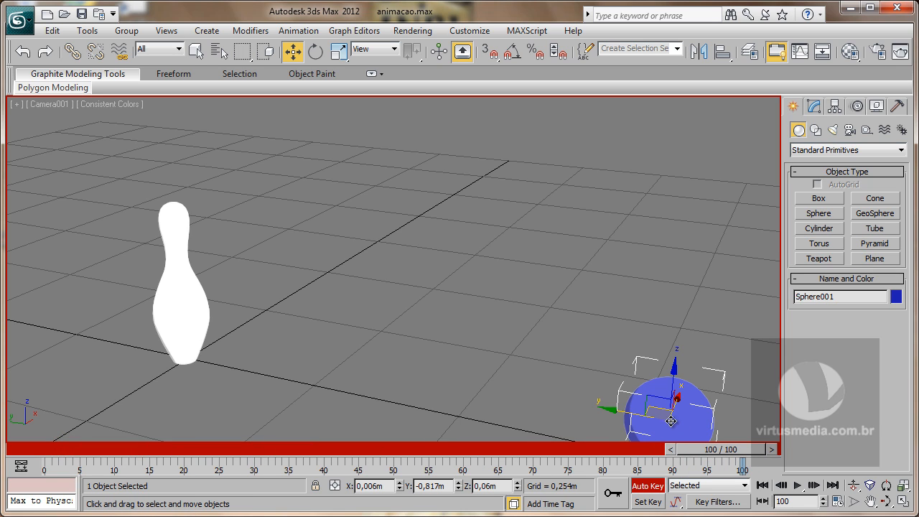
{"action": "left_click_drag", "start_coordinate": [665, 418], "coordinate": [23, 286]}
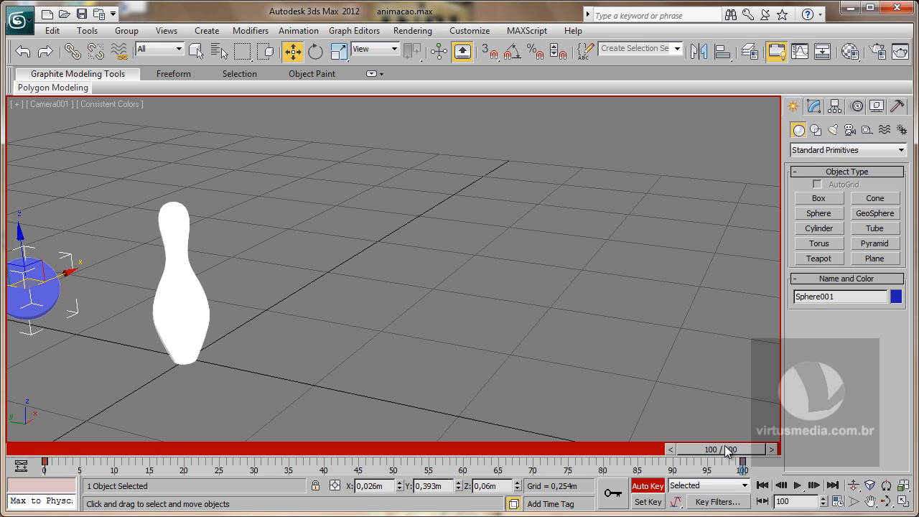
Turn off Auto Key and play back the ball's animation, stopping it near the last frame
{"action": "left_click_drag", "start_coordinate": [727, 451], "coordinate": [742, 462]}
{"action": "key", "text": "w"}
{"action": "left_click", "coordinate": [658, 488]}
{"action": "left_click", "coordinate": [799, 486]}
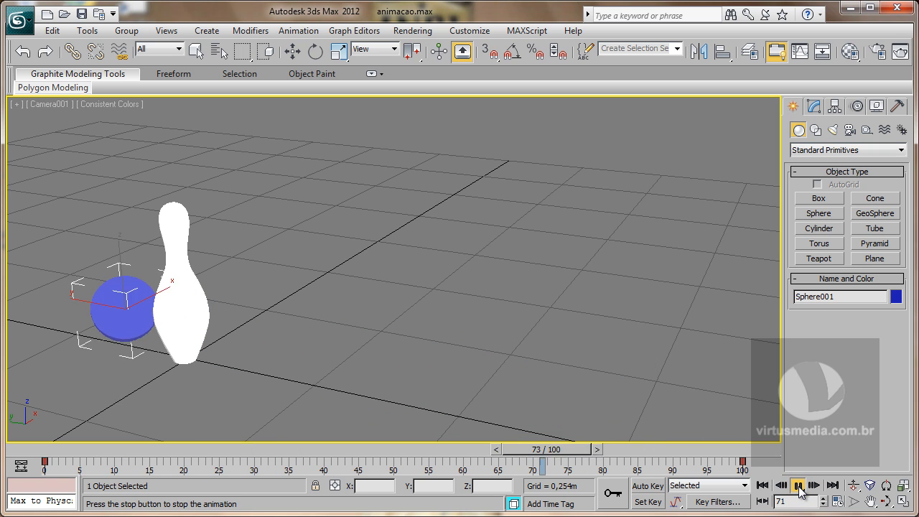
{"action": "left_click", "coordinate": [798, 486]}
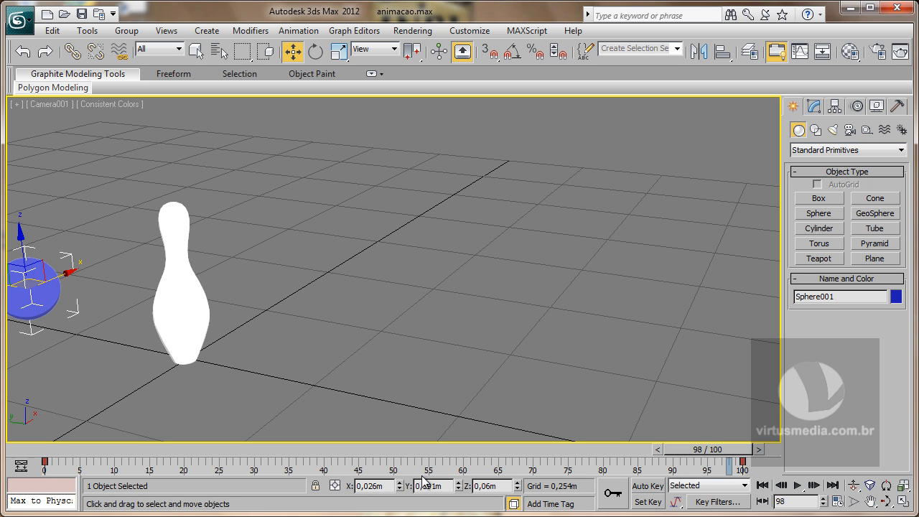
Move the ball's starting key to frame 20 and scrub the timeline to check the delayed start
{"action": "left_click", "coordinate": [128, 451]}
{"action": "left_click_drag", "start_coordinate": [44, 462], "coordinate": [184, 480]}
{"action": "left_click_drag", "start_coordinate": [583, 448], "coordinate": [338, 465]}
{"action": "key", "text": "w"}
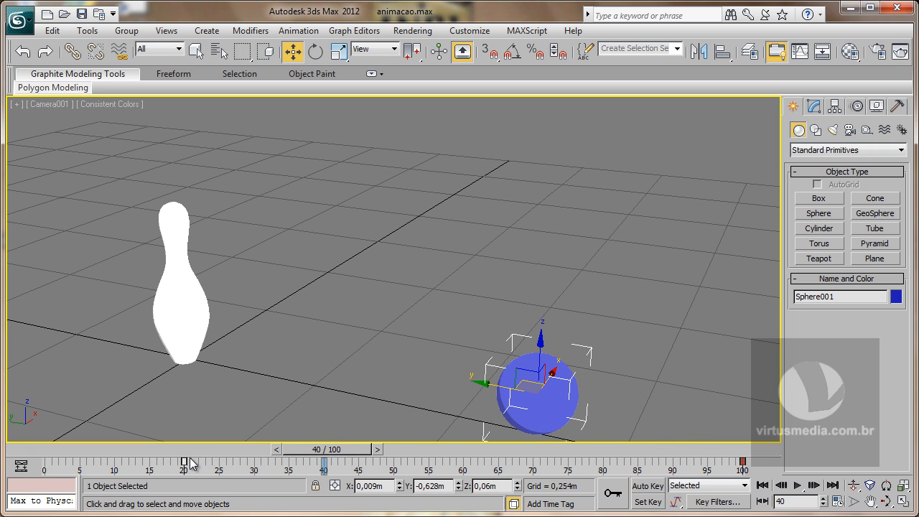
Return the ball's starting key to frame 0, move its ending key to frame 50, and scrub the timeline
{"action": "left_click_drag", "start_coordinate": [184, 462], "coordinate": [45, 463]}
{"action": "left_click_drag", "start_coordinate": [742, 460], "coordinate": [393, 464]}
{"action": "left_click_drag", "start_coordinate": [327, 449], "coordinate": [540, 449]}
{"action": "key", "text": "w"}
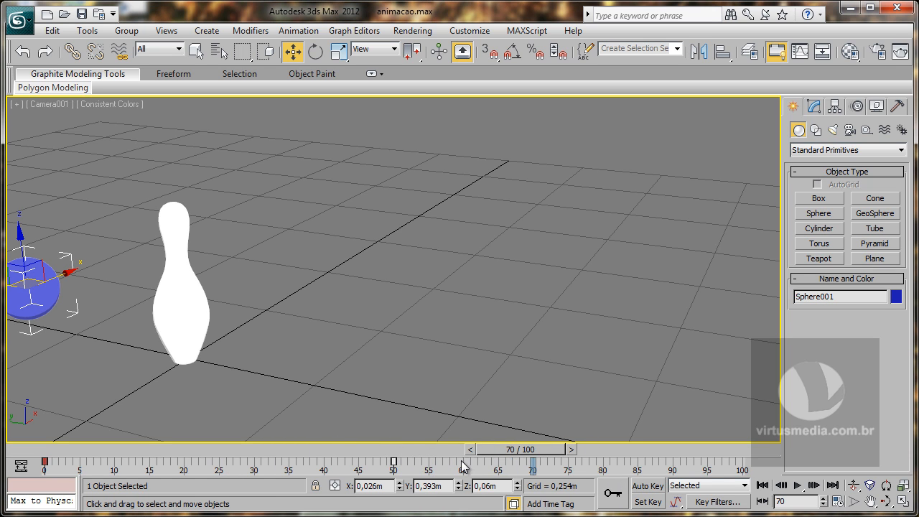
At frame 23, turn on Auto Key and move the ball along X to about 0,346 m as an intermediate key
{"action": "left_click_drag", "start_coordinate": [519, 450], "coordinate": [212, 452]}
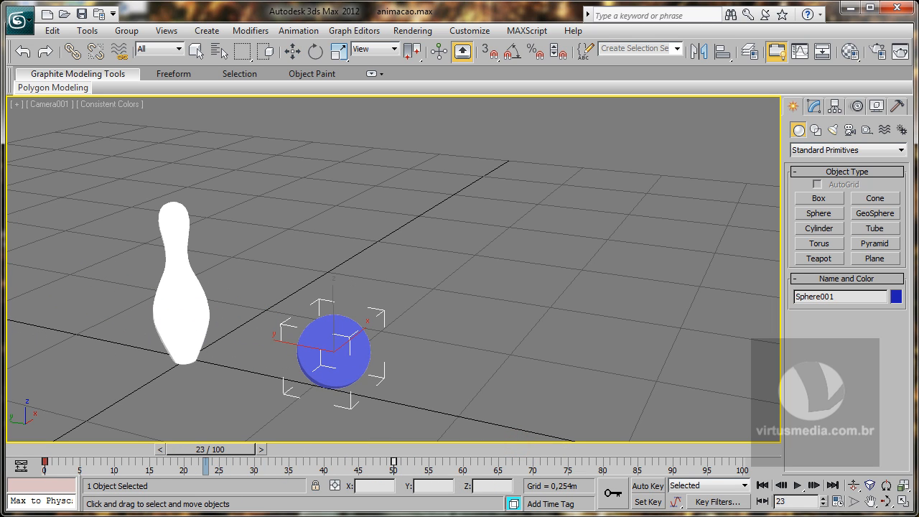
{"action": "key", "text": "w"}
{"action": "left_click", "coordinate": [648, 486]}
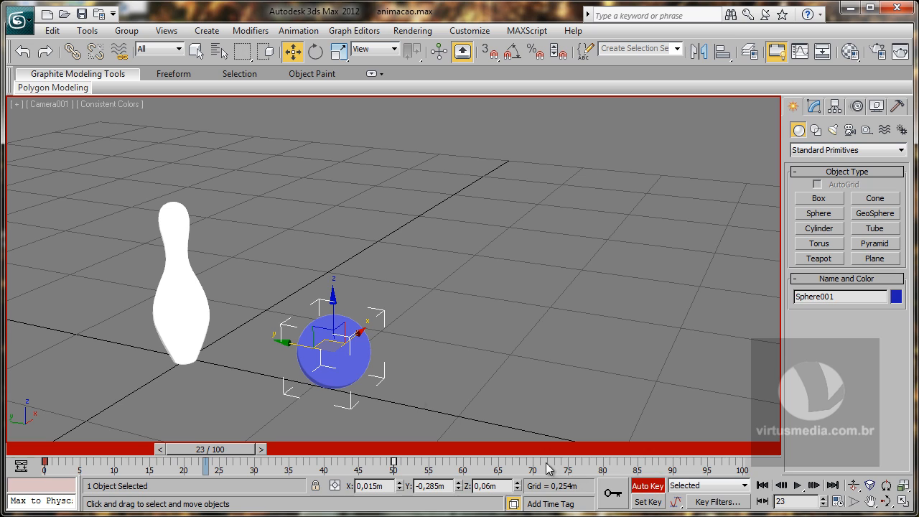
{"action": "left_click_drag", "start_coordinate": [366, 335], "coordinate": [444, 267]}
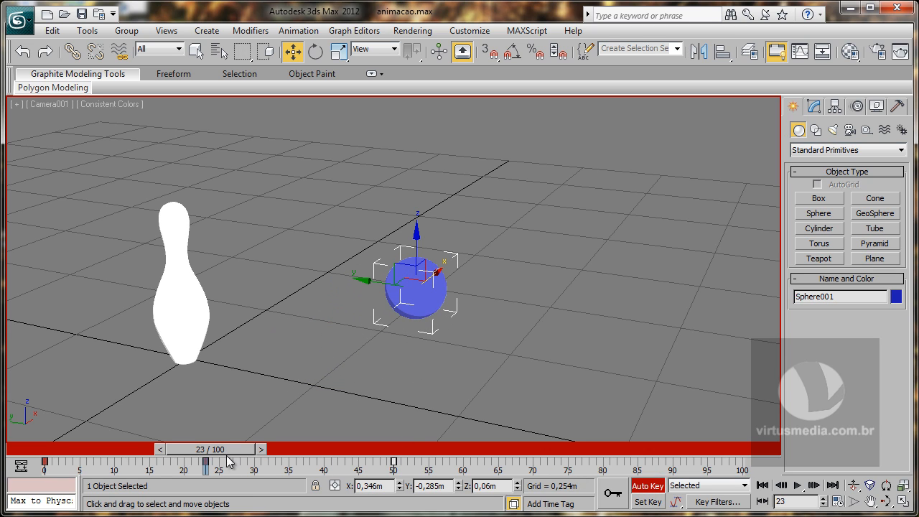
Reposition the ball at frames 66 and 85 to add two more keys, and scrub through the resulting motion
{"action": "left_click_drag", "start_coordinate": [209, 451], "coordinate": [503, 445]}
{"action": "key", "text": "w"}
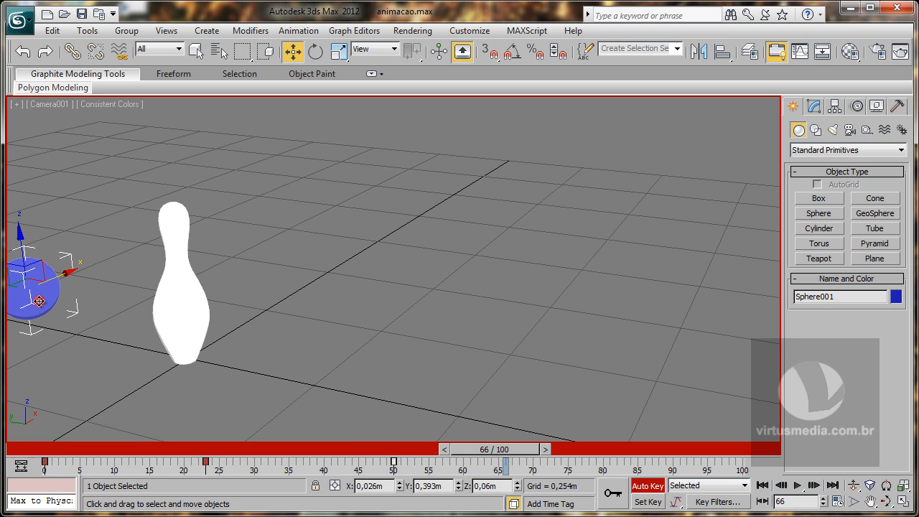
{"action": "left_click_drag", "start_coordinate": [20, 283], "coordinate": [73, 422]}
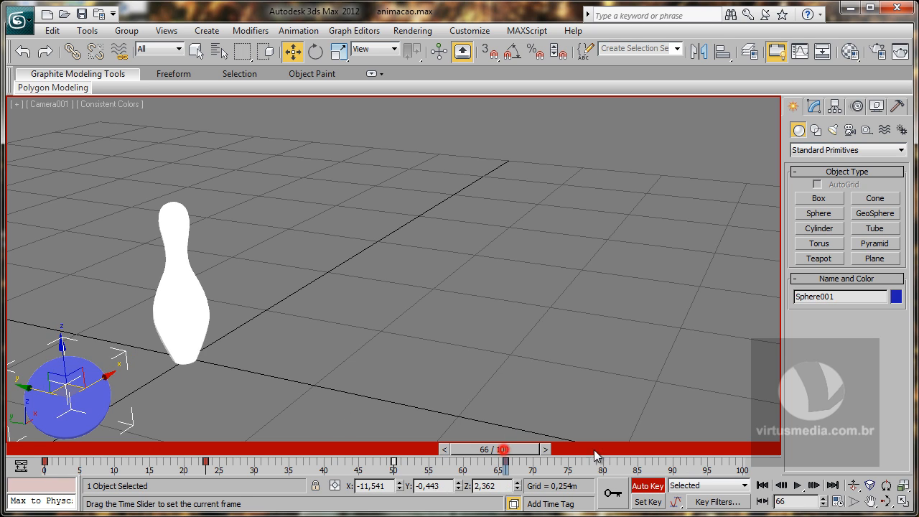
{"action": "left_click_drag", "start_coordinate": [504, 449], "coordinate": [636, 450]}
{"action": "left_click_drag", "start_coordinate": [79, 393], "coordinate": [82, 404]}
{"action": "left_click", "coordinate": [43, 450]}
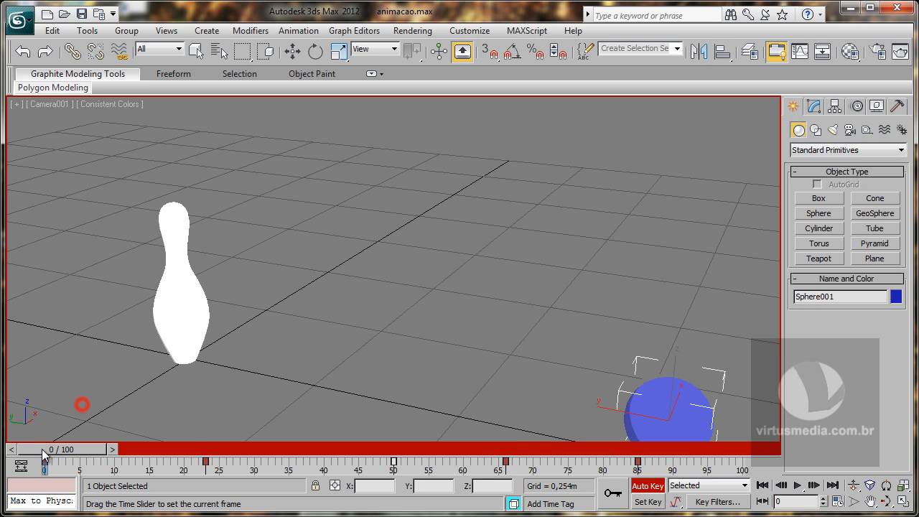
{"action": "left_click_drag", "start_coordinate": [42, 454], "coordinate": [505, 455]}
{"action": "key", "text": "w"}
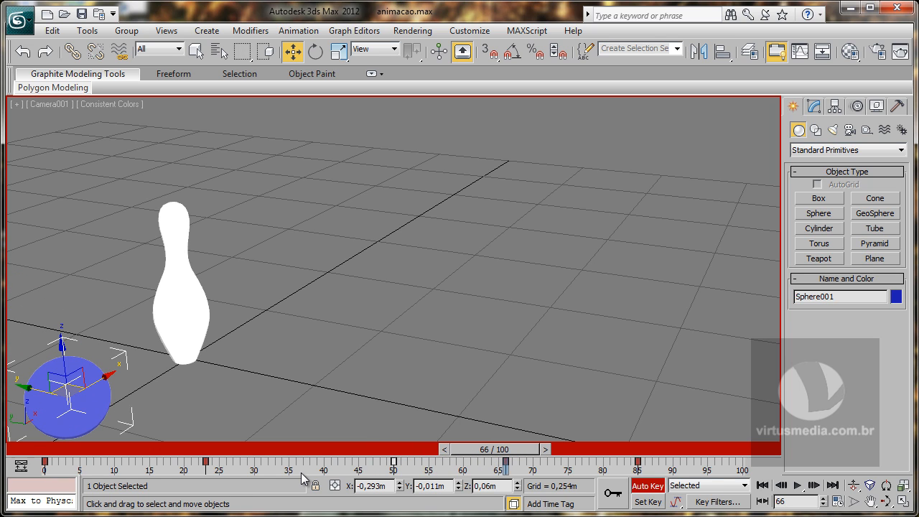
Delete the ball's keys at frames 85, 66 and 23
{"action": "left_click", "coordinate": [637, 462]}
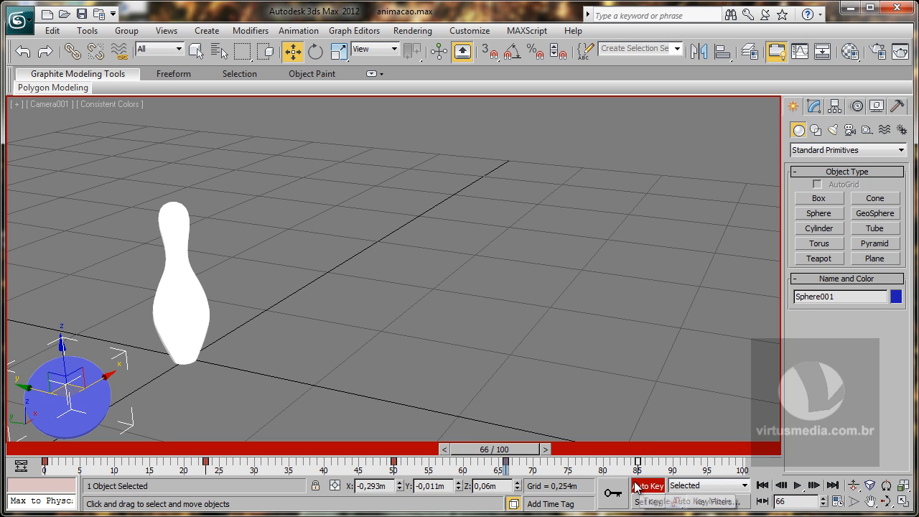
{"action": "key", "text": "Delete"}
{"action": "left_click", "coordinate": [507, 462]}
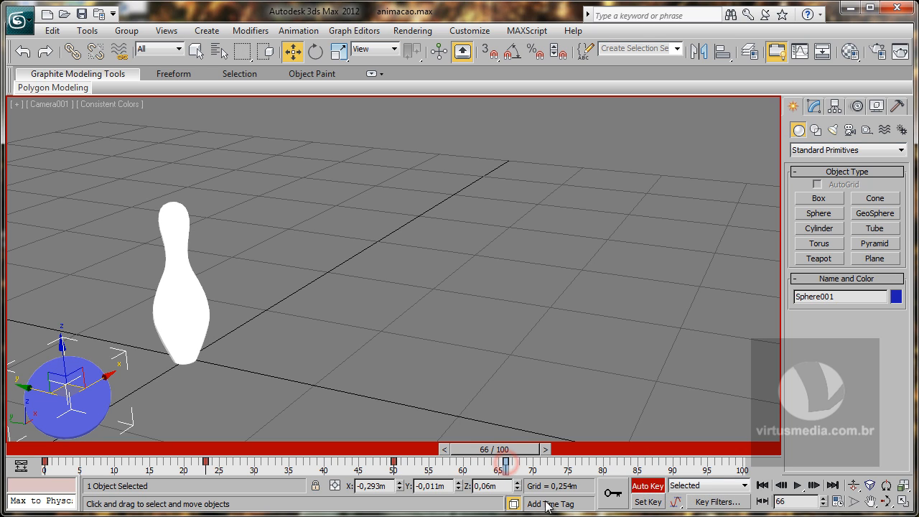
{"action": "key", "text": "Delete"}
{"action": "left_click", "coordinate": [205, 462]}
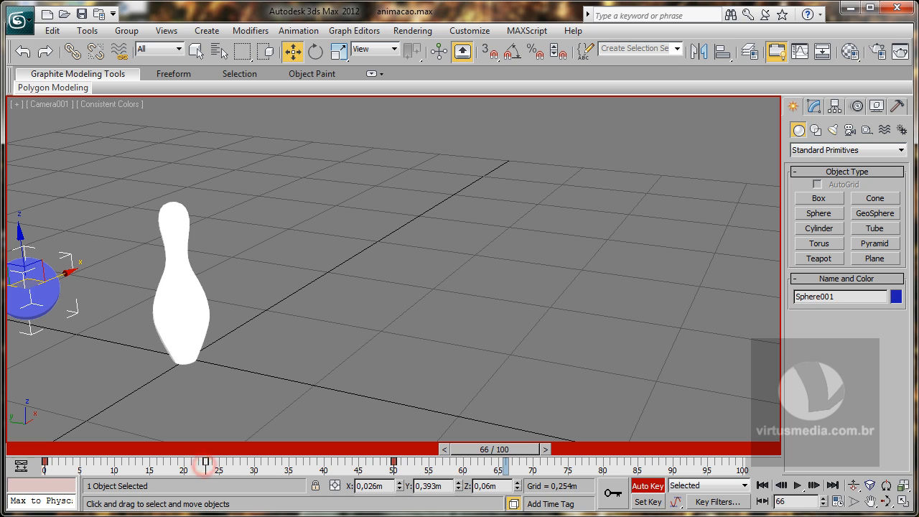
{"action": "key", "text": "Delete"}
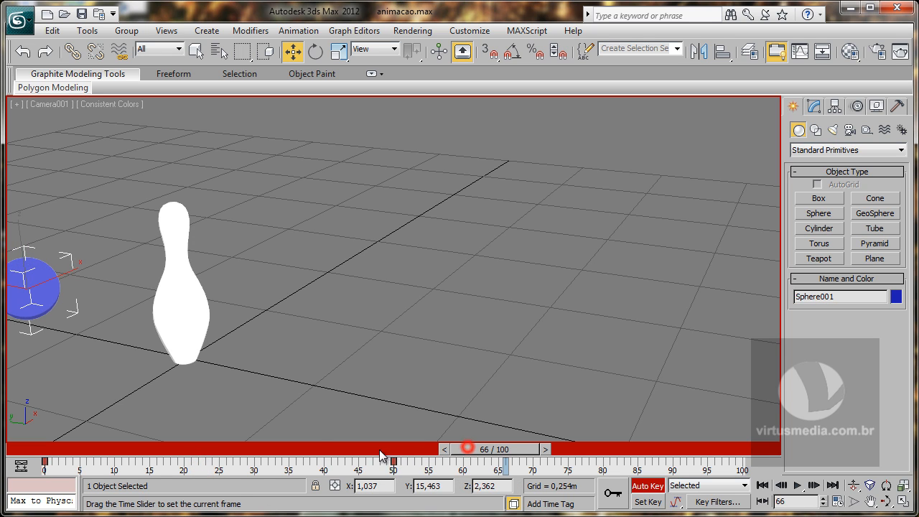
Move the ball's ending key back to frame 100 and scrub the timeline to frame 38
{"action": "left_click_drag", "start_coordinate": [379, 455], "coordinate": [741, 475]}
{"action": "key", "text": "w"}
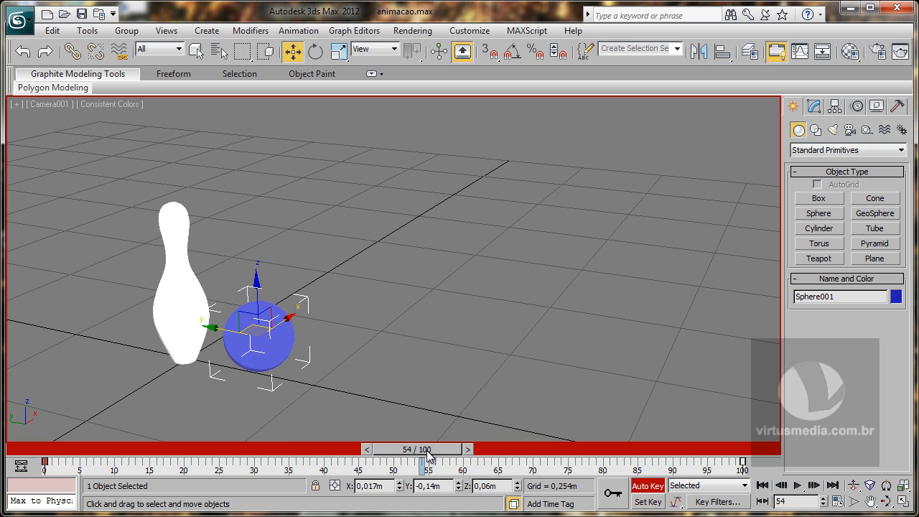
{"action": "left_click_drag", "start_coordinate": [423, 452], "coordinate": [326, 457]}
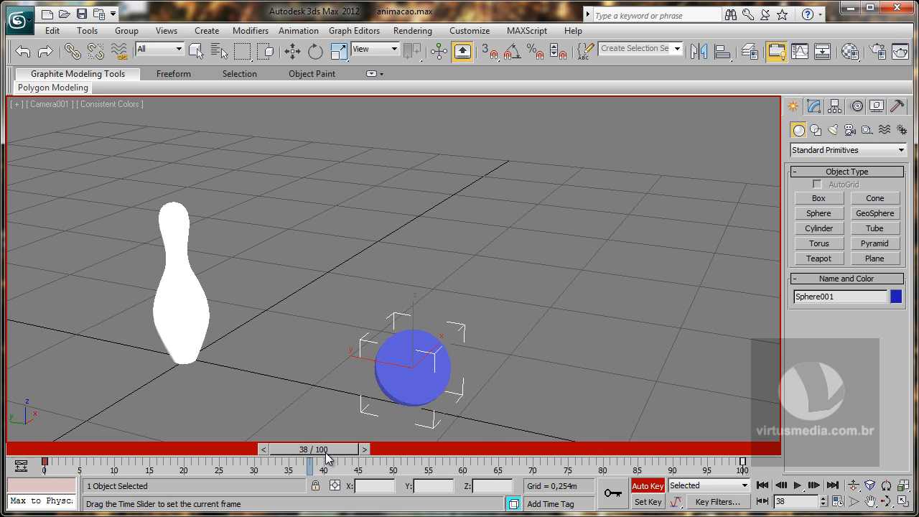
{"action": "key", "text": "w"}
Examine the options for the ball's key at frame 0, including Delete Key, Filter and Configure, without changing anything
{"action": "right_click", "coordinate": [45, 461]}
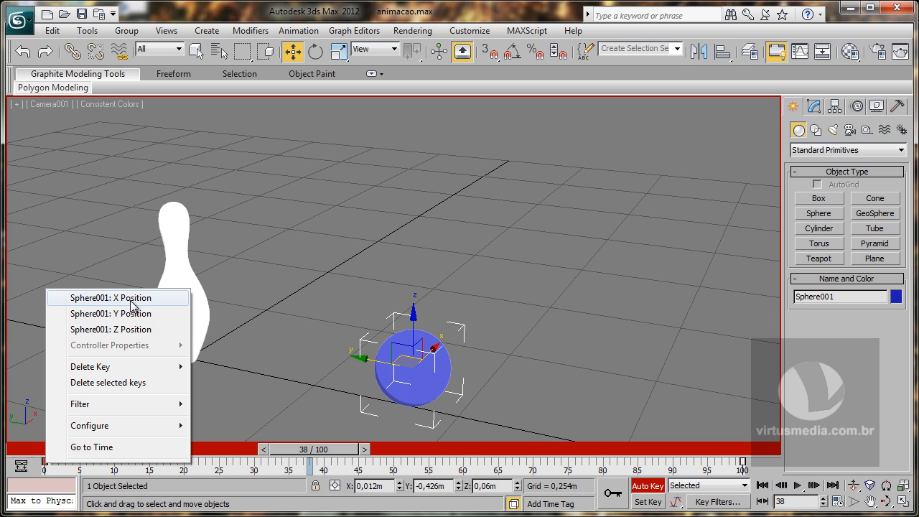
{"action": "mouse_move", "coordinate": [121, 370]}
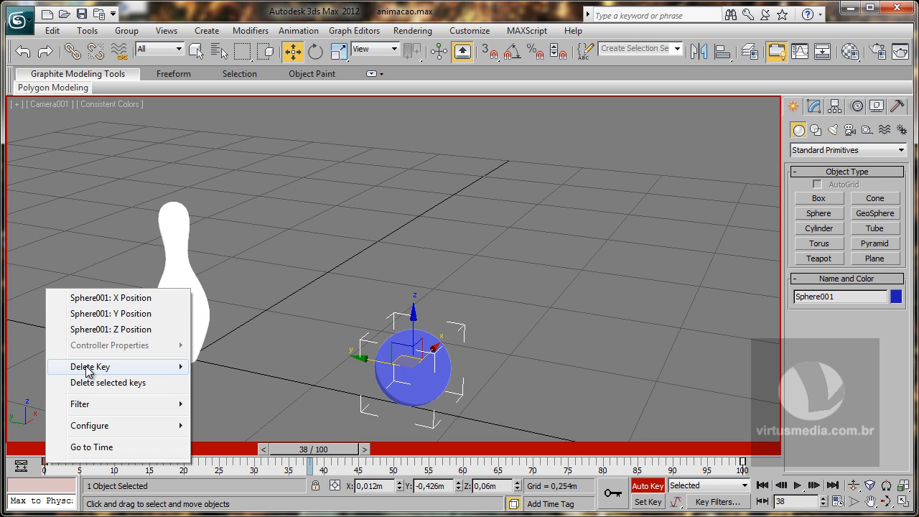
{"action": "mouse_move", "coordinate": [167, 371]}
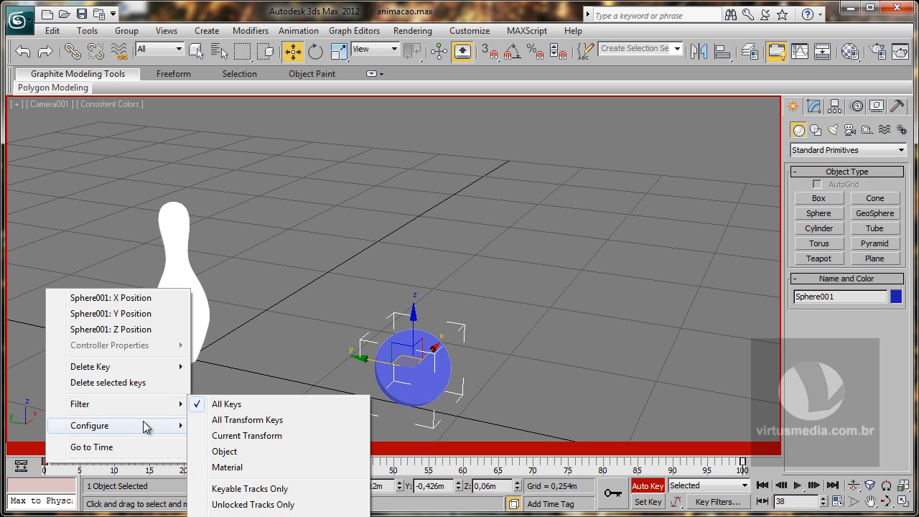
{"action": "mouse_move", "coordinate": [143, 424]}
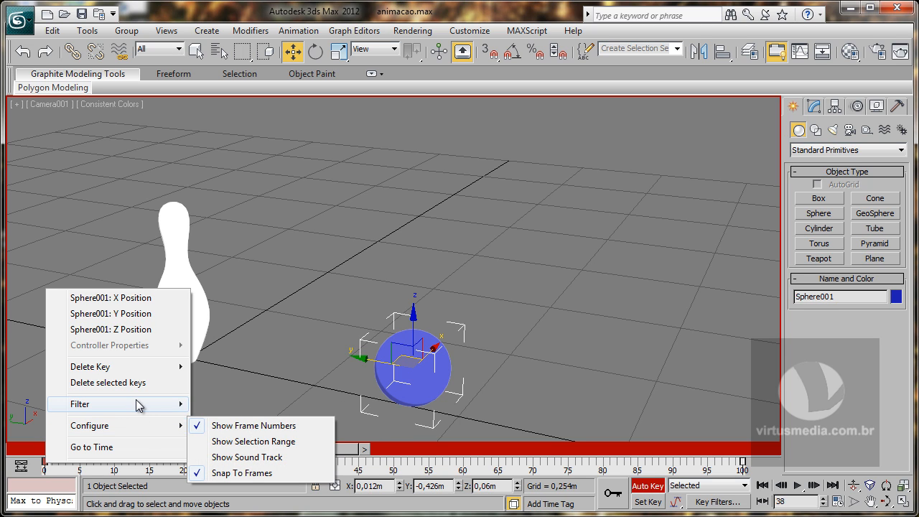
{"action": "mouse_move", "coordinate": [139, 403]}
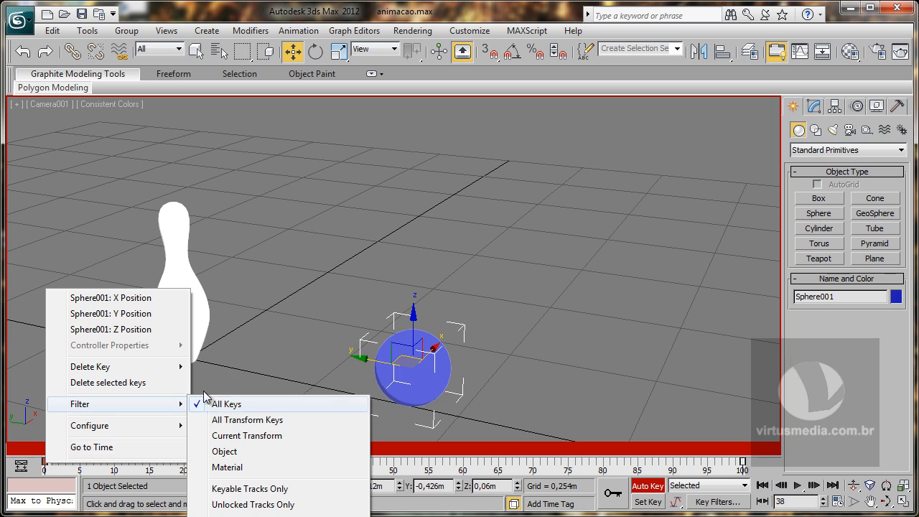
{"action": "left_click", "coordinate": [107, 494]}
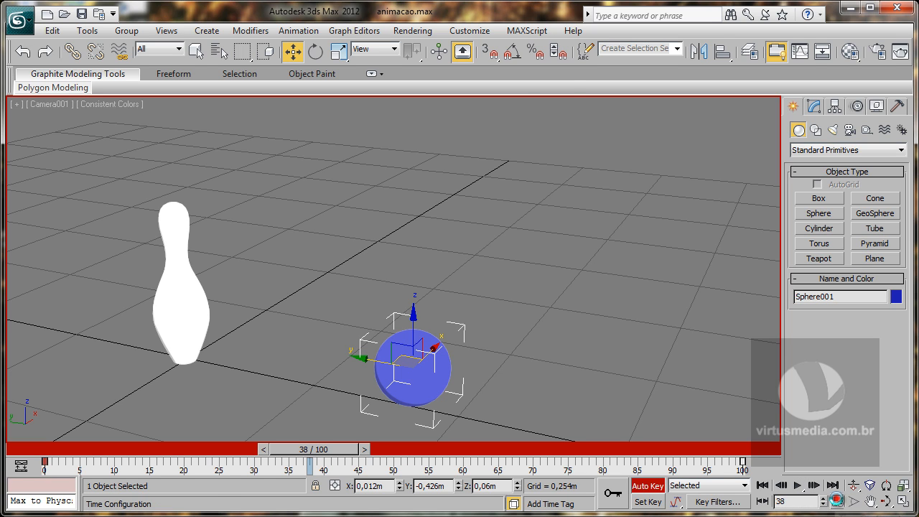
{"action": "left_click", "coordinate": [837, 501]}
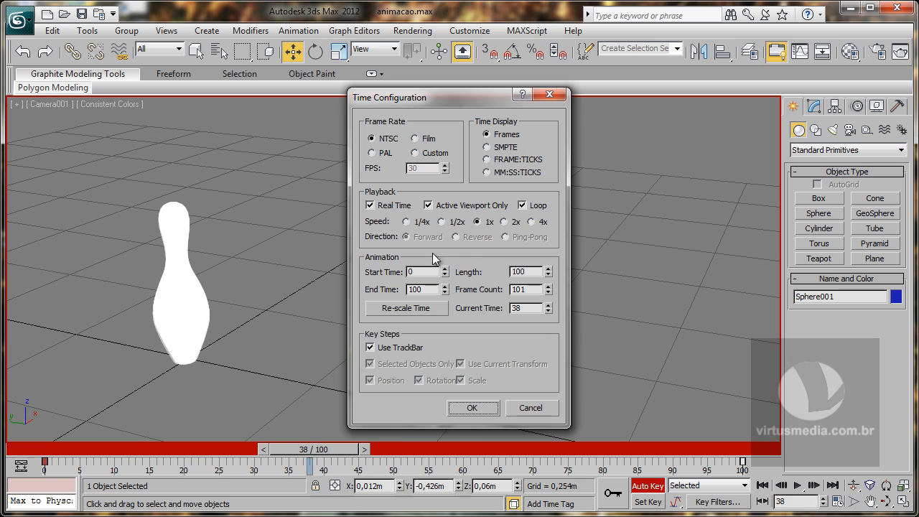
{"action": "double_click", "coordinate": [534, 271]}
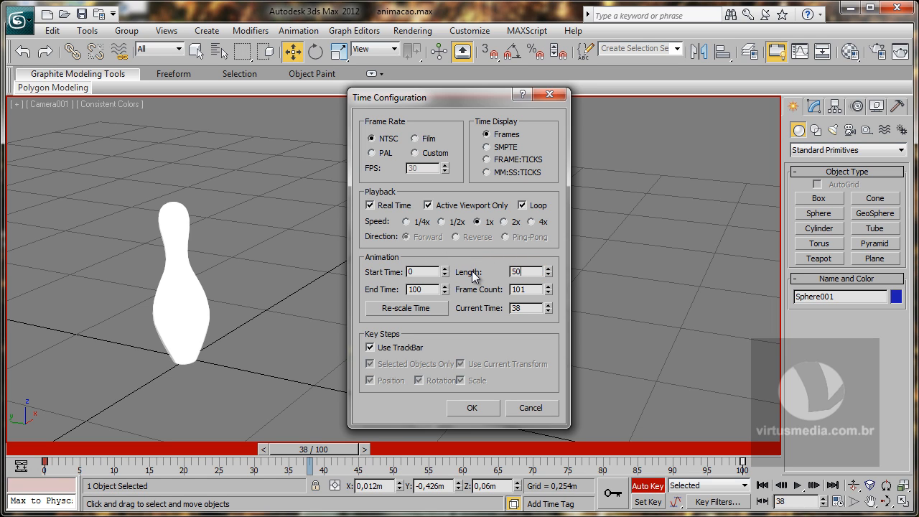
{"action": "left_click", "coordinate": [411, 308]}
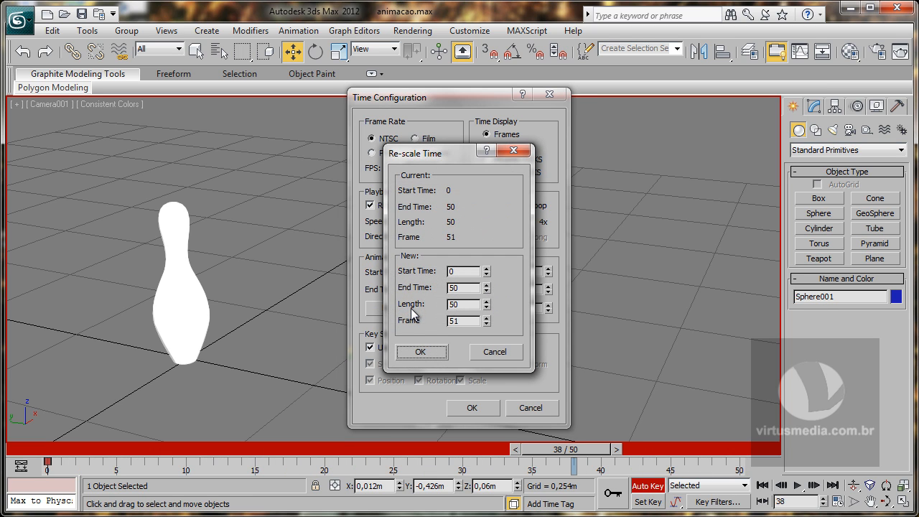
{"action": "left_click", "coordinate": [417, 352]}
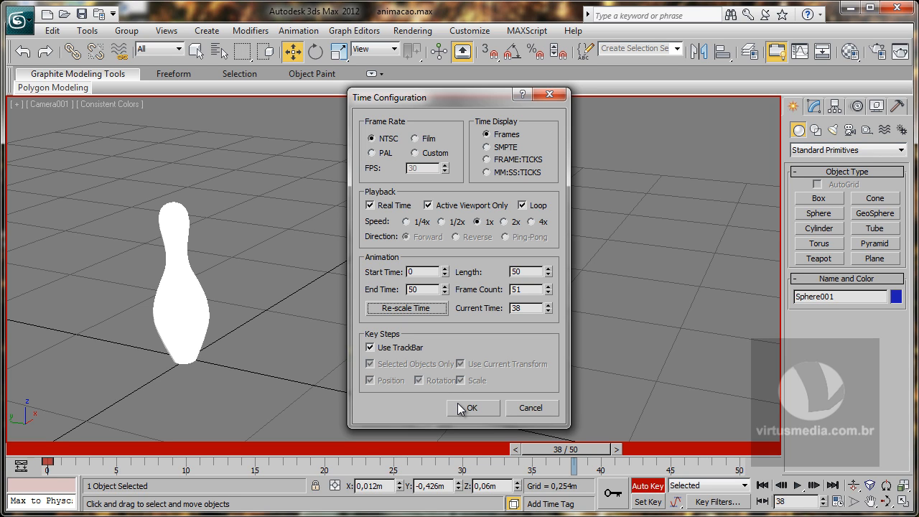
{"action": "left_click", "coordinate": [529, 408]}
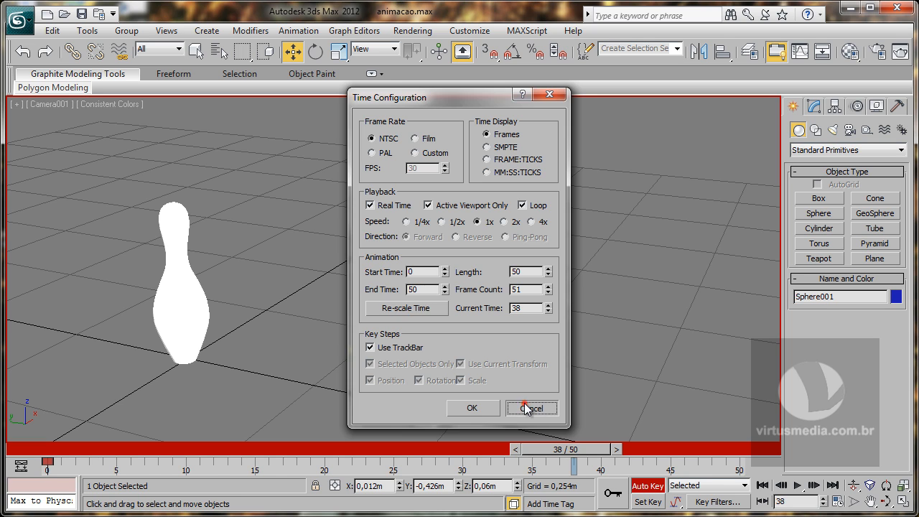
Re-scale the animation time to a length of 50 frames so the ball's keys are compressed with it
{"action": "left_click", "coordinate": [836, 501]}
{"action": "left_click", "coordinate": [407, 308]}
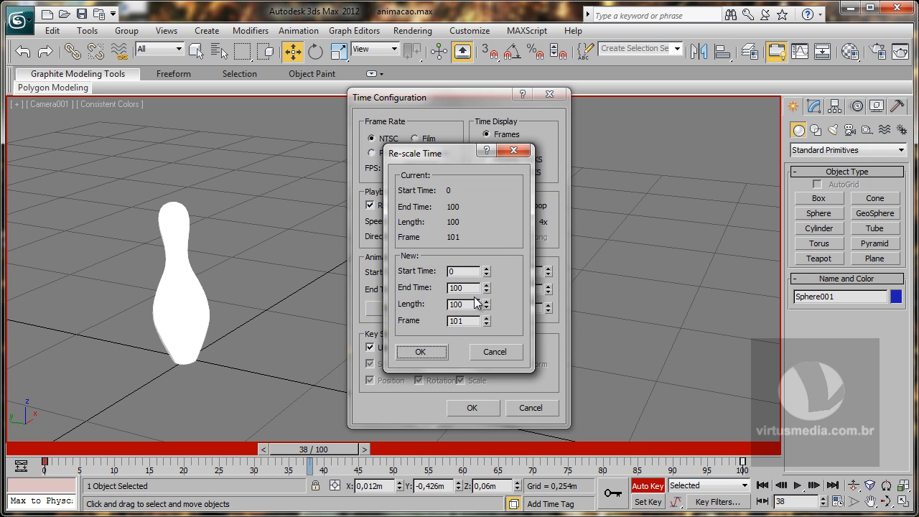
{"action": "double_click", "coordinate": [474, 304]}
{"action": "type", "text": "50"}
{"action": "left_click", "coordinate": [425, 350]}
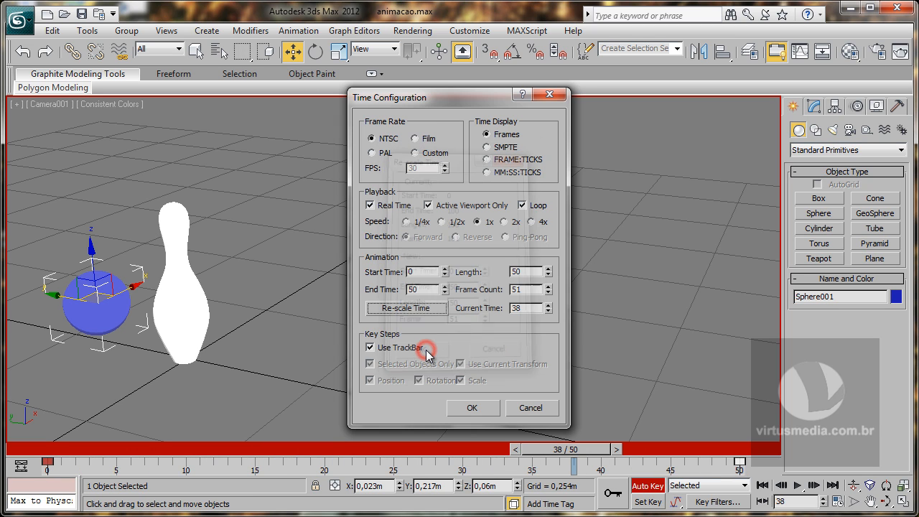
Apply the new 50-frame time configuration and scrub the ball's animation back to frame 17
{"action": "left_click", "coordinate": [460, 405]}
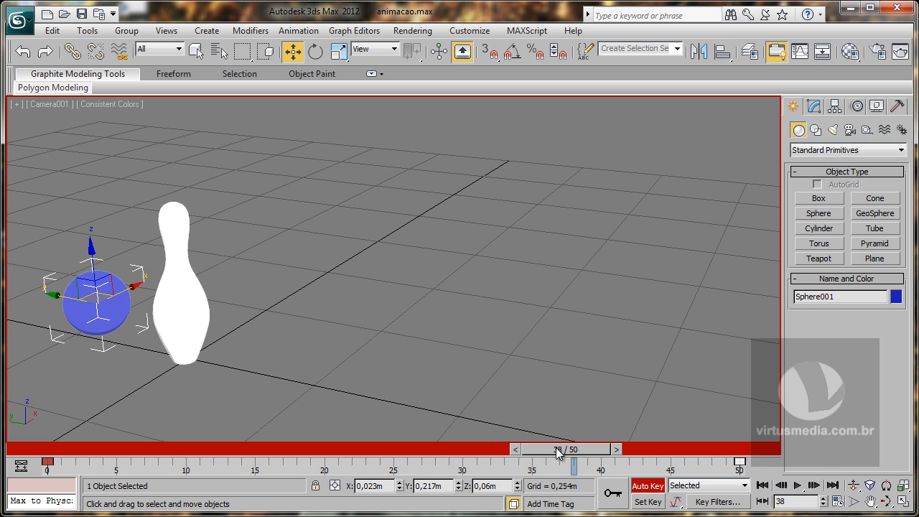
{"action": "left_click_drag", "start_coordinate": [557, 451], "coordinate": [314, 451]}
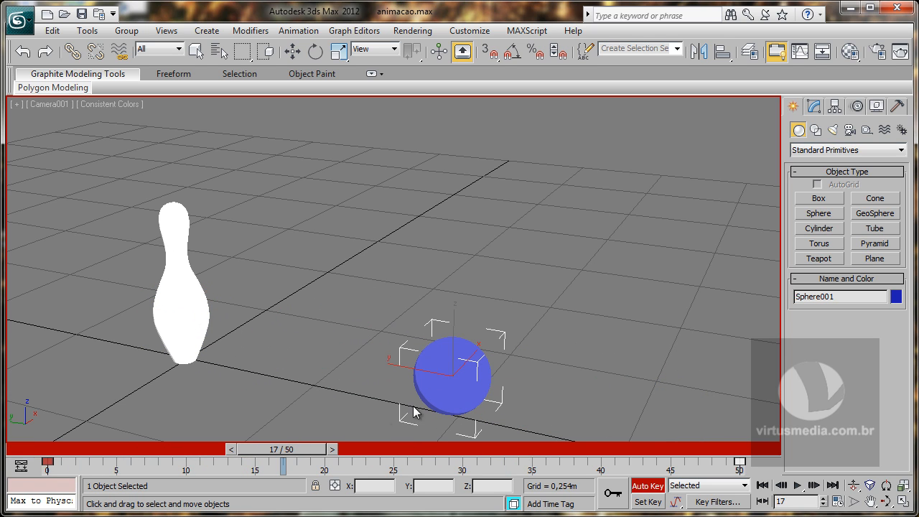
{"action": "key", "text": "w"}
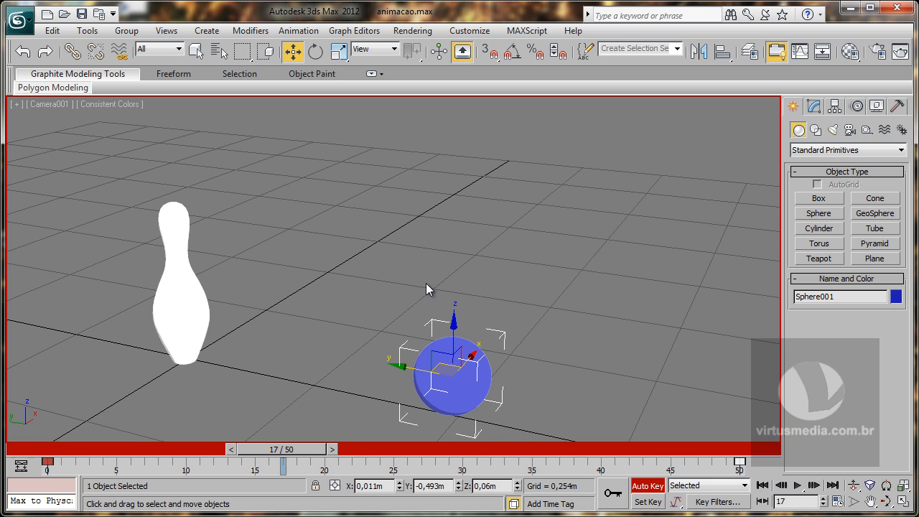
With Auto Key on, rotate the ball about -216 degrees around its X axis at frame 50
{"action": "left_click", "coordinate": [315, 51]}
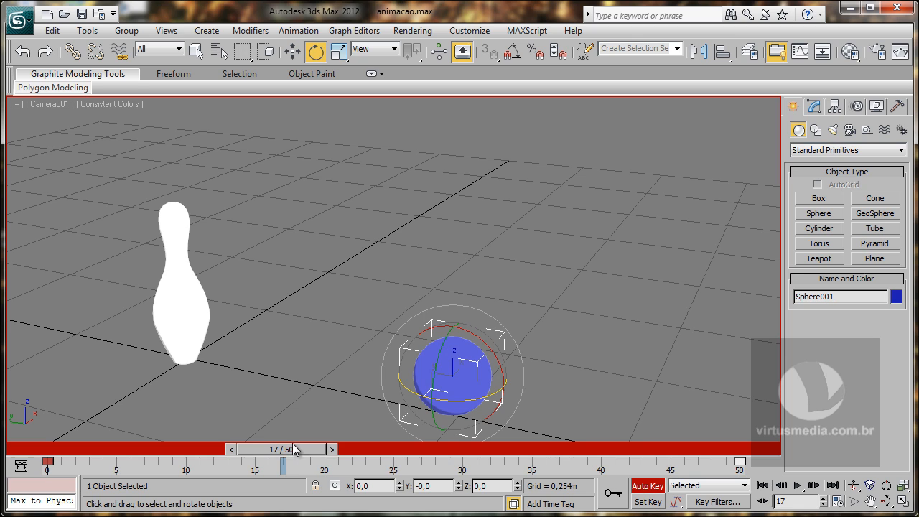
{"action": "left_click_drag", "start_coordinate": [293, 449], "coordinate": [739, 466]}
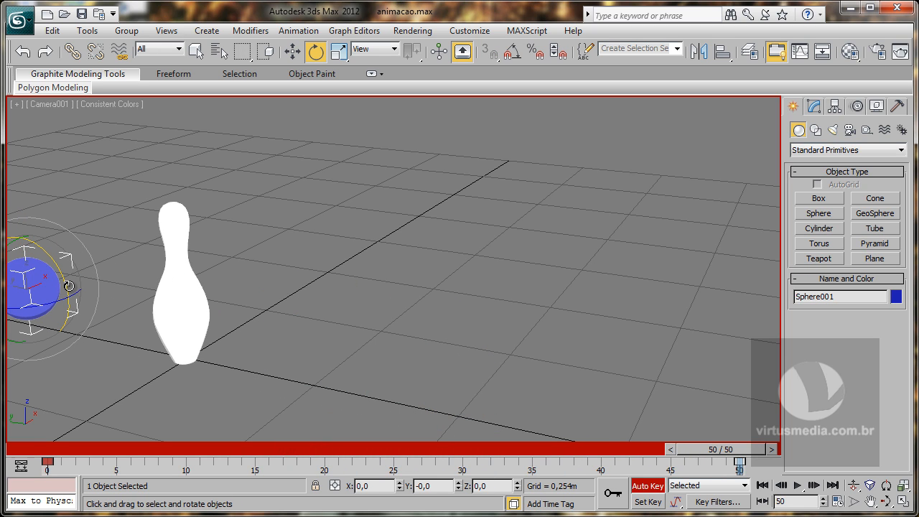
{"action": "left_click_drag", "start_coordinate": [69, 281], "coordinate": [58, 165]}
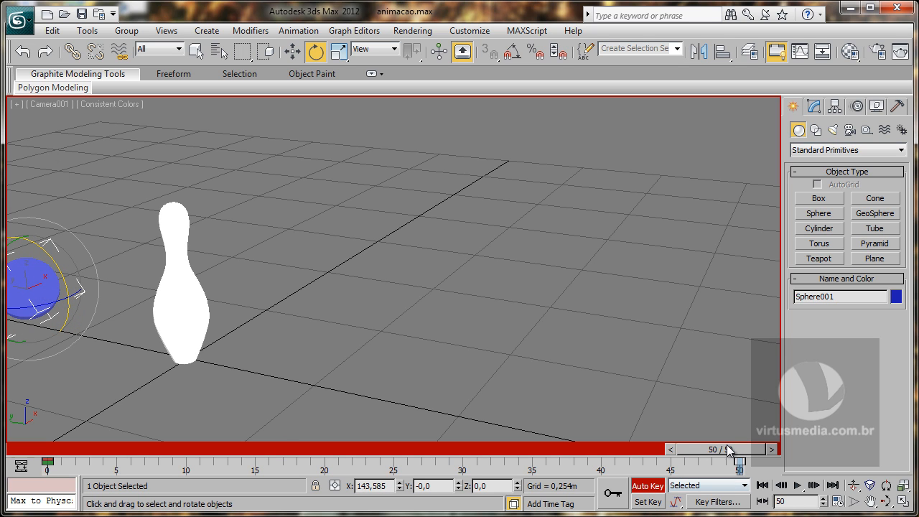
Preview the ball's rotation and examine the options for its key at frame 50 without changing anything
{"action": "mouse_move", "coordinate": [728, 449]}
{"action": "left_mouse_down"}
{"action": "mouse_move", "coordinate": [105, 447]}
{"action": "mouse_move", "coordinate": [739, 450]}
{"action": "left_mouse_up"}
{"action": "key", "text": "e"}
{"action": "right_click", "coordinate": [740, 464]}
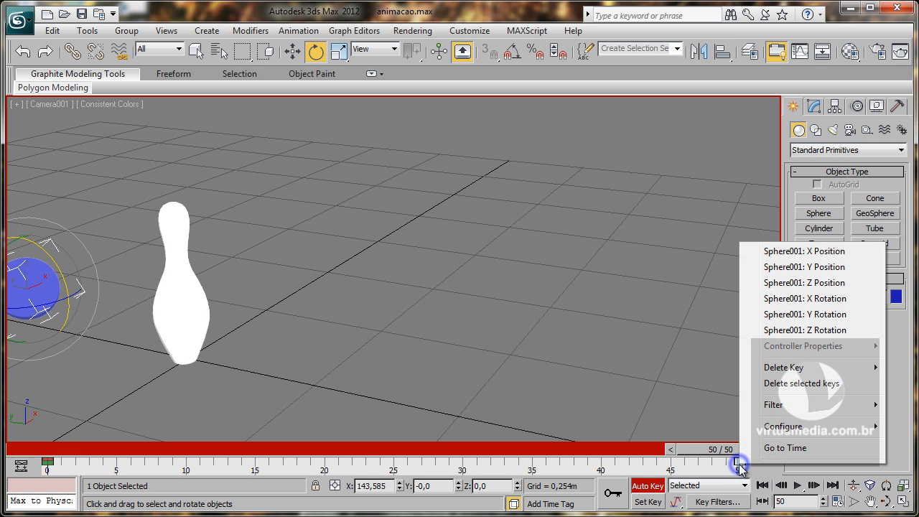
{"action": "left_click", "coordinate": [717, 461]}
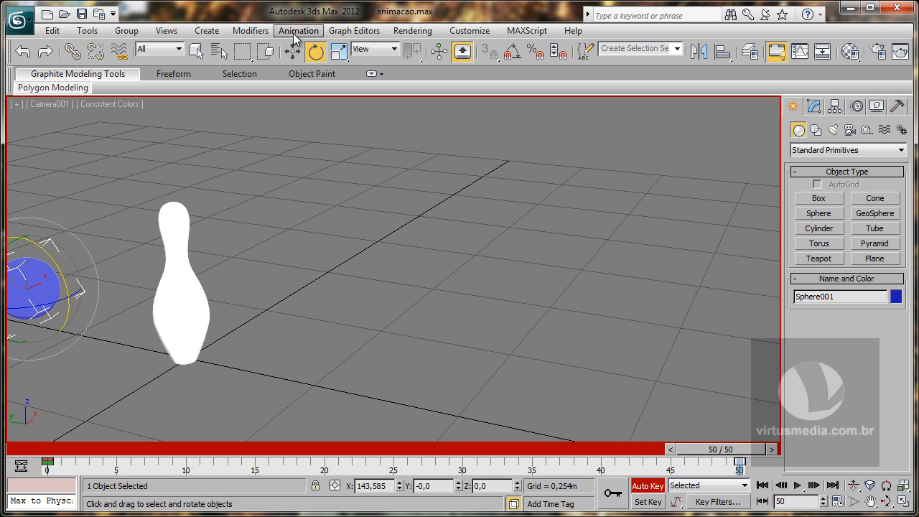
Open the Curve Editor for the ball, enlarge its window and move it higher over the viewport
{"action": "left_click", "coordinate": [347, 33]}
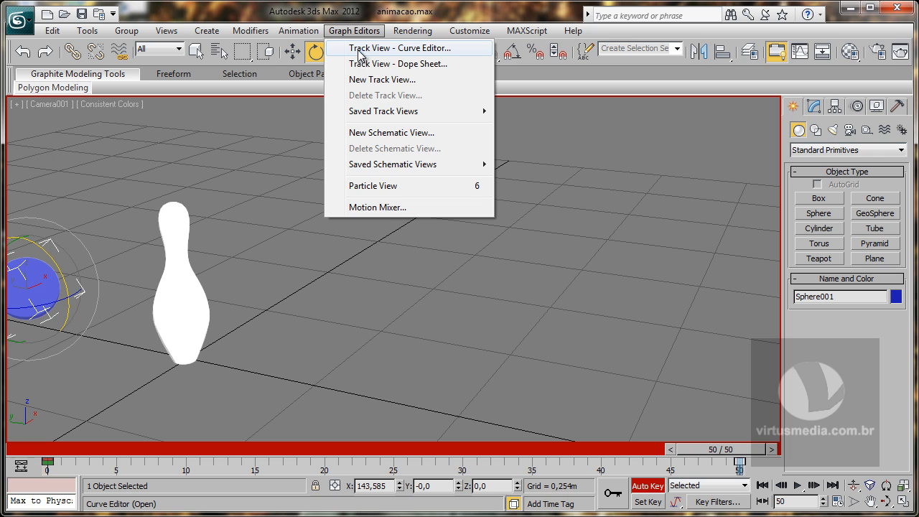
{"action": "left_click", "coordinate": [404, 50]}
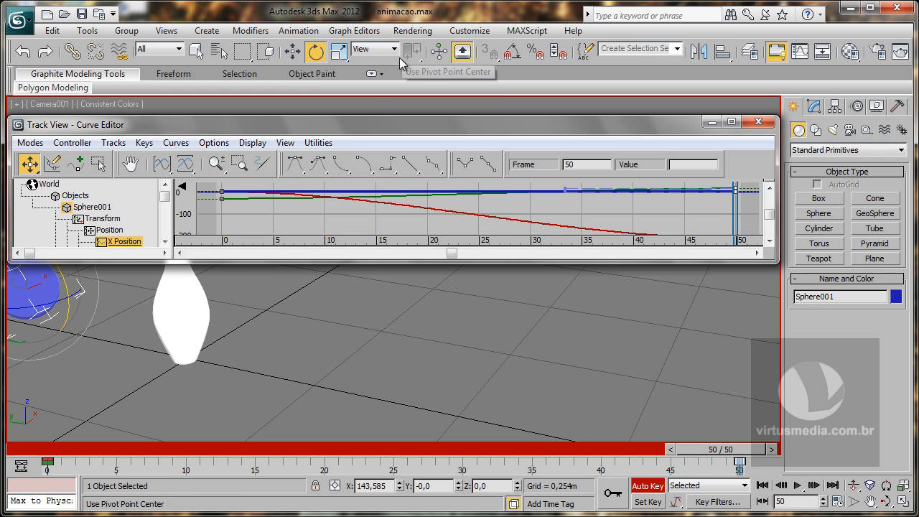
{"action": "left_click_drag", "start_coordinate": [231, 263], "coordinate": [230, 322]}
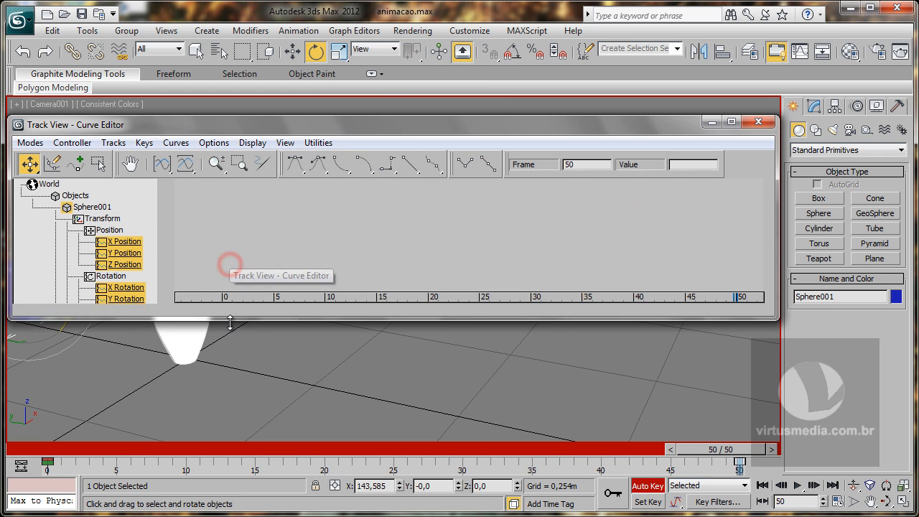
{"action": "left_click_drag", "start_coordinate": [236, 124], "coordinate": [258, 94]}
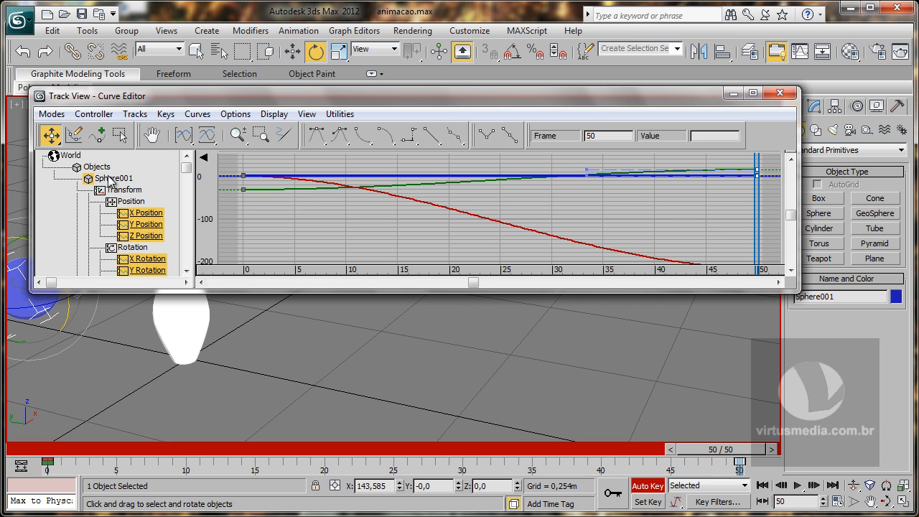
Browse the ball's Transform, Position and Rotation tracks in the Curve Editor
{"action": "left_click", "coordinate": [112, 179]}
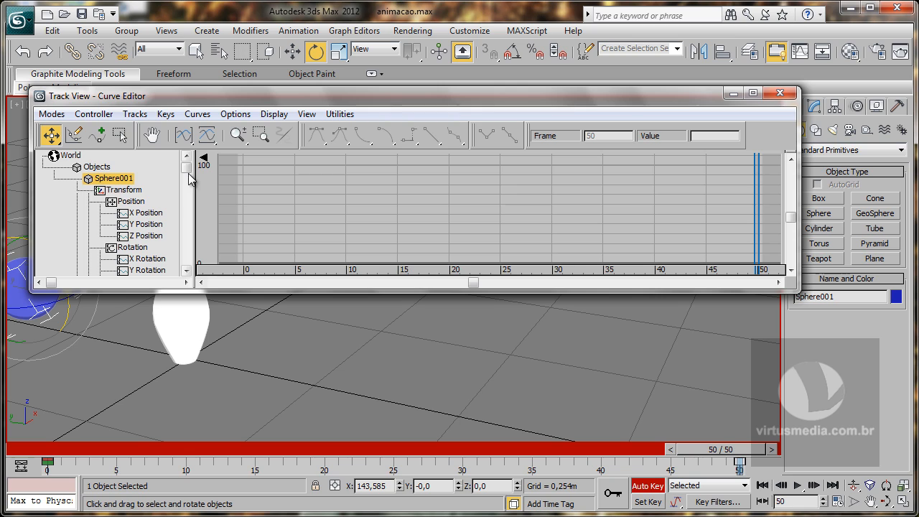
{"action": "left_click_drag", "start_coordinate": [186, 167], "coordinate": [187, 189]}
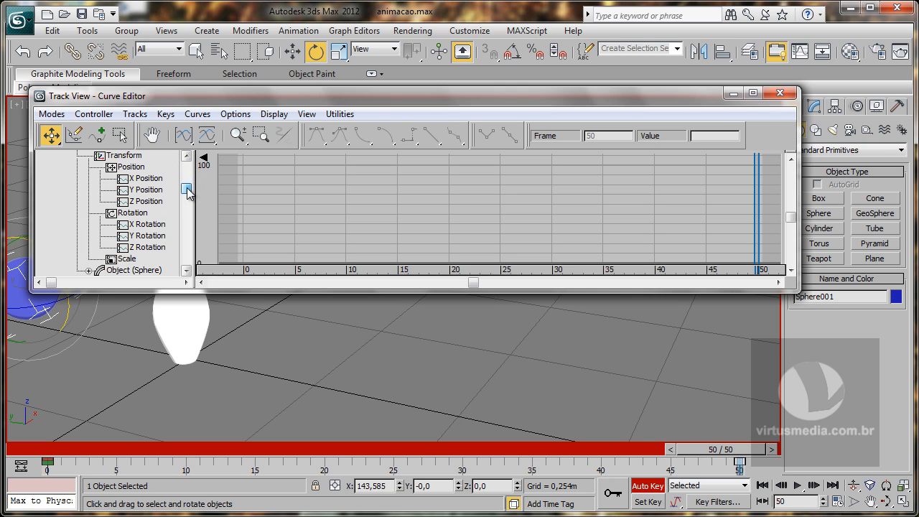
{"action": "left_click", "coordinate": [145, 213]}
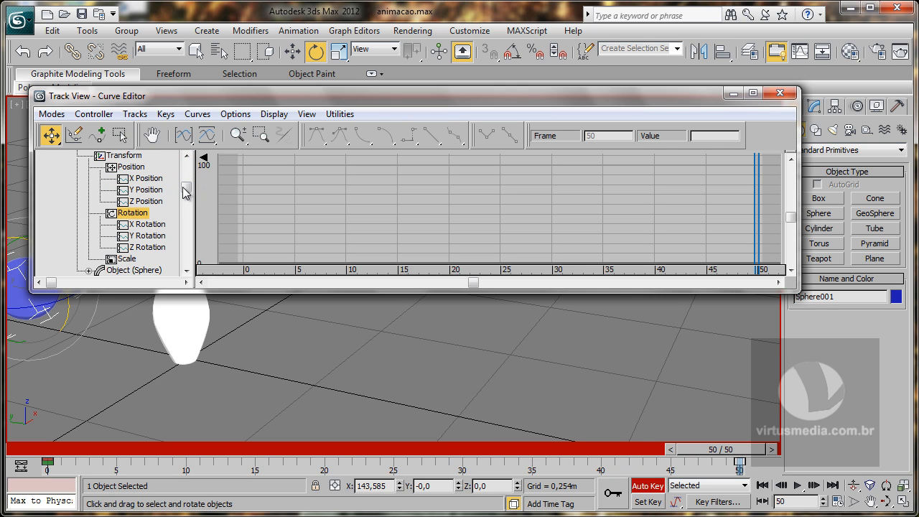
{"action": "scroll", "coordinate": [181, 186], "scroll_direction": "up", "scroll_amount": 2}
{"action": "left_click", "coordinate": [140, 179]}
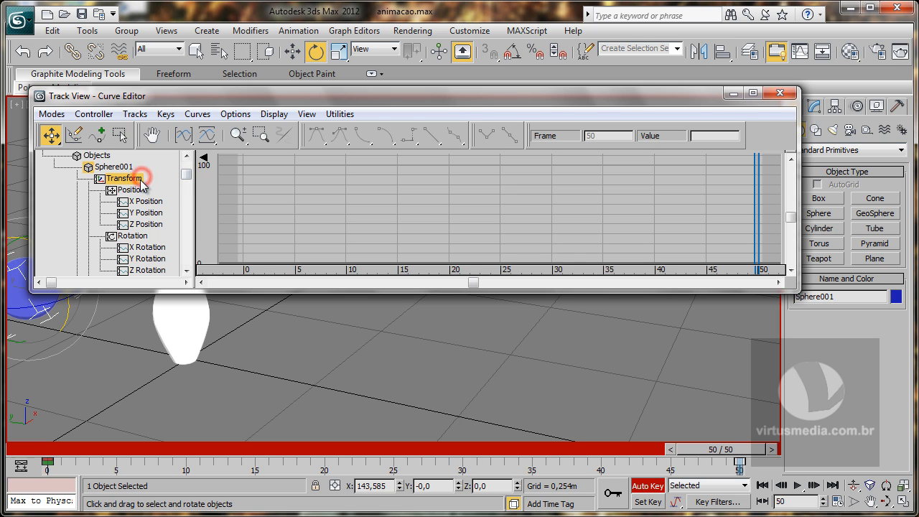
{"action": "left_click", "coordinate": [135, 190]}
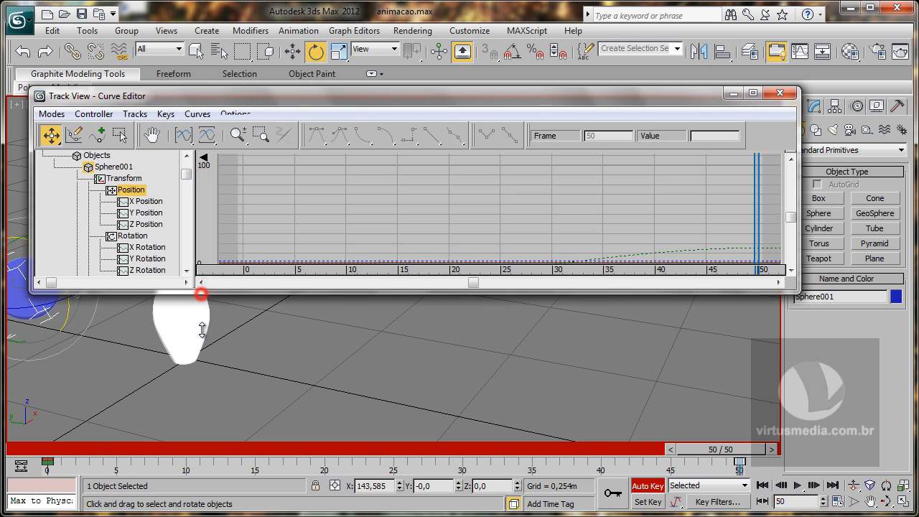
Enlarge the Curve Editor and expand the Object (Sphere) track to show its animatable parameters such as Radius
{"action": "left_click_drag", "start_coordinate": [201, 294], "coordinate": [202, 448]}
{"action": "left_click", "coordinate": [113, 166]}
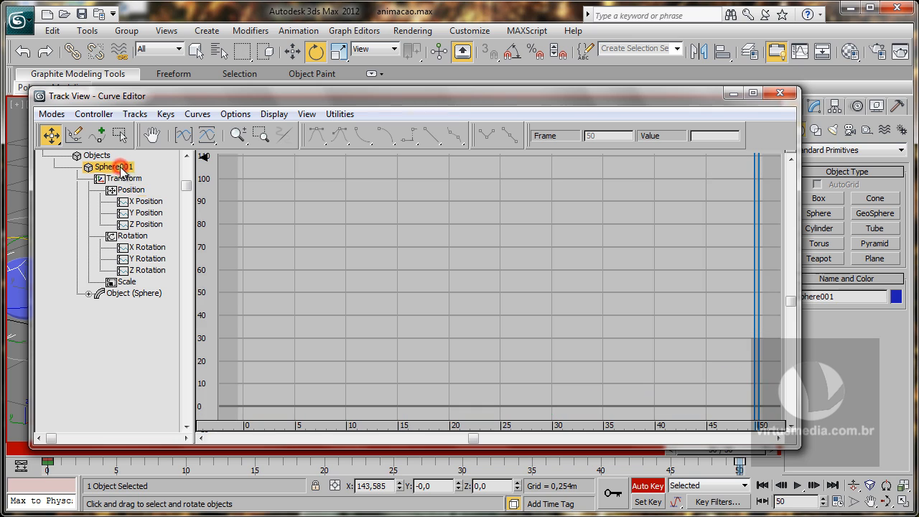
{"action": "left_click", "coordinate": [118, 294]}
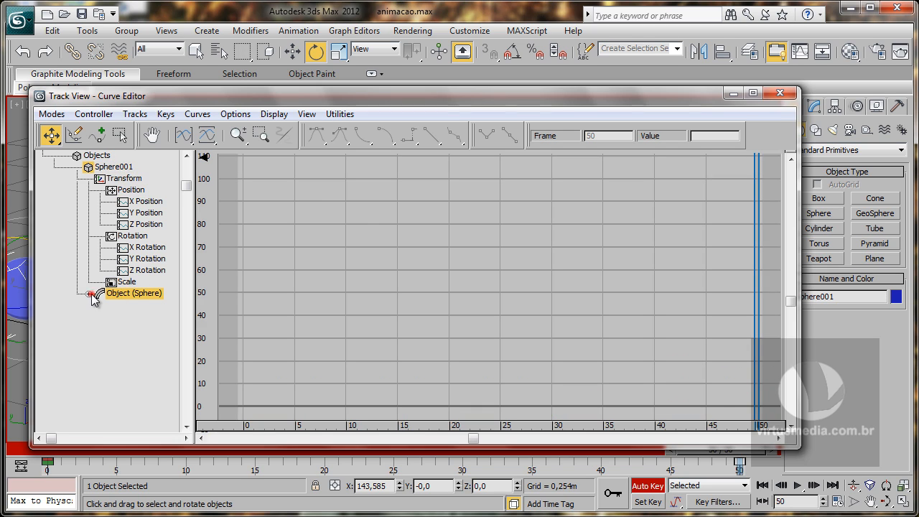
{"action": "left_click", "coordinate": [89, 294]}
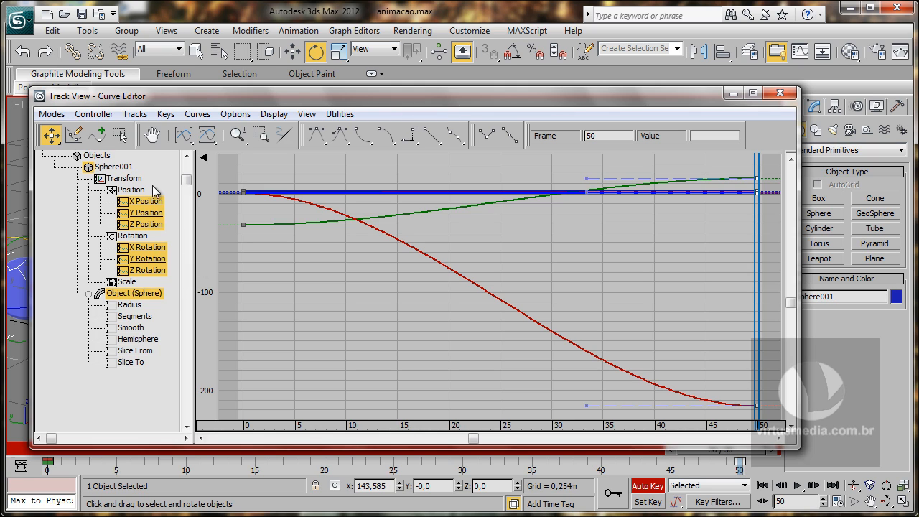
{"action": "left_click", "coordinate": [125, 168]}
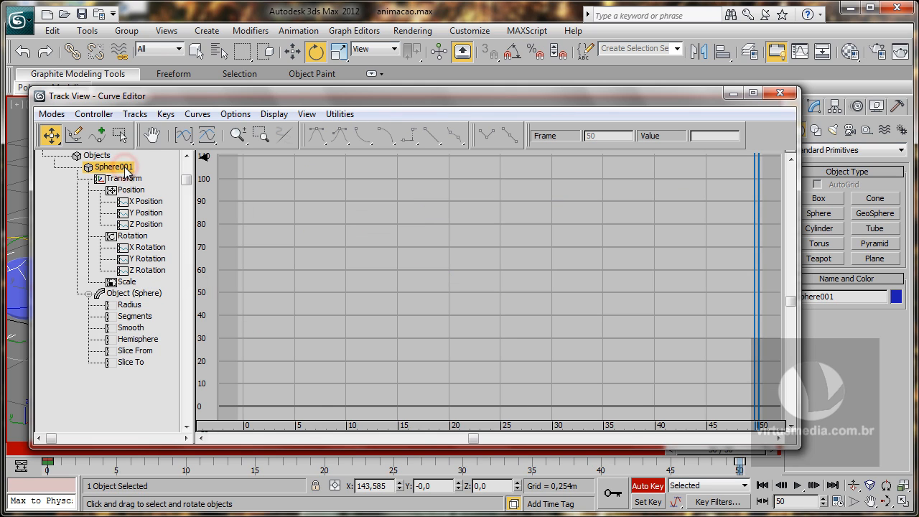
{"action": "left_click", "coordinate": [134, 294]}
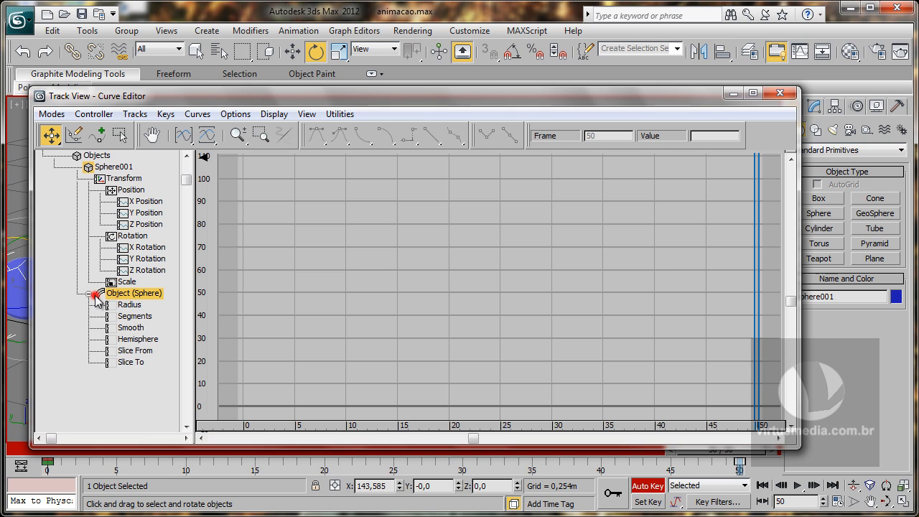
{"action": "left_click", "coordinate": [131, 305]}
Examine the ball's X, Y and Z Rotation curves one by one
{"action": "left_click", "coordinate": [144, 237]}
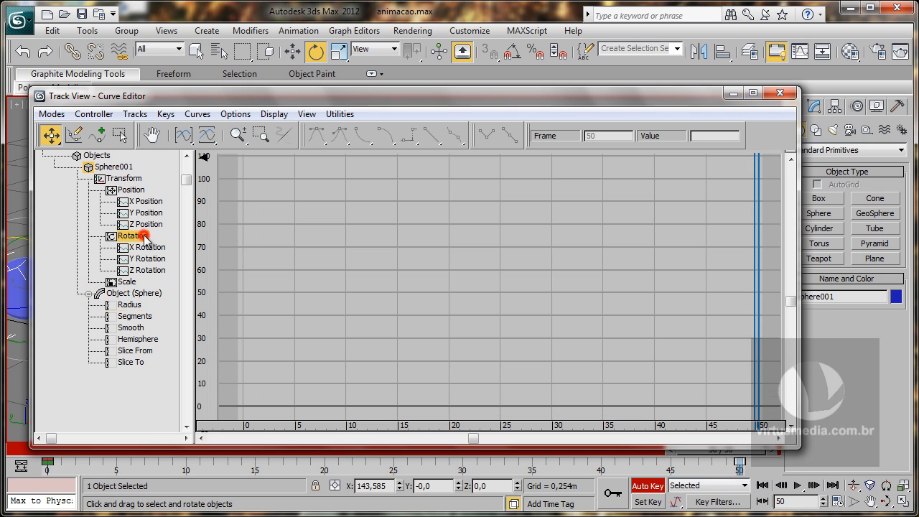
{"action": "left_click", "coordinate": [147, 247]}
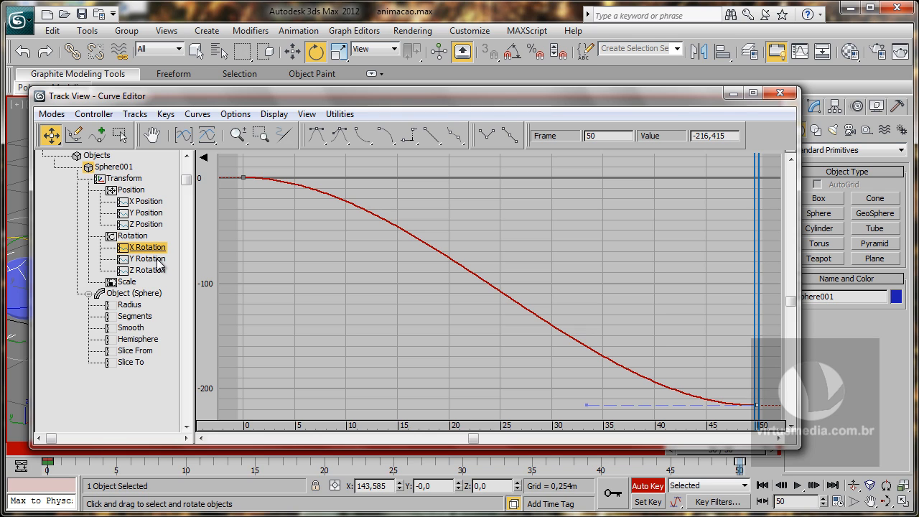
{"action": "left_click", "coordinate": [158, 260]}
{"action": "left_click", "coordinate": [151, 270]}
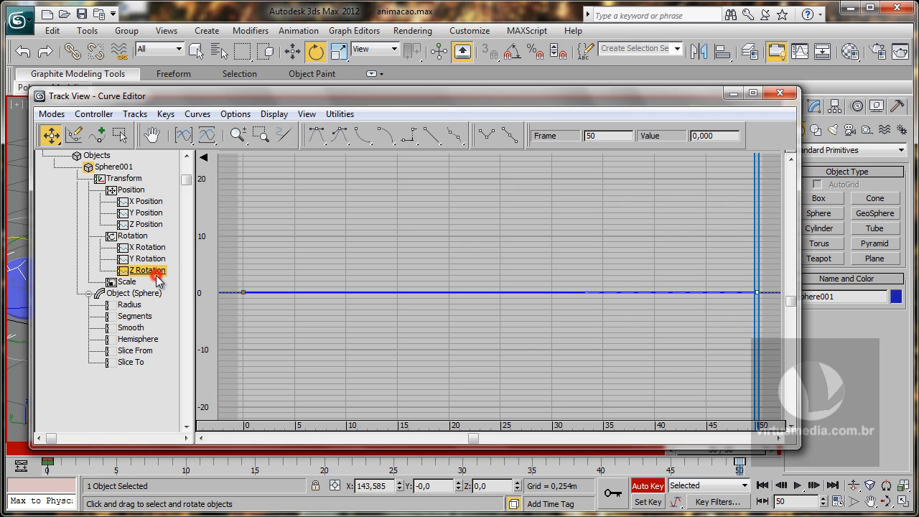
Set the value of the ball's X Rotation key at frame 50 to -400
{"action": "left_click", "coordinate": [149, 248]}
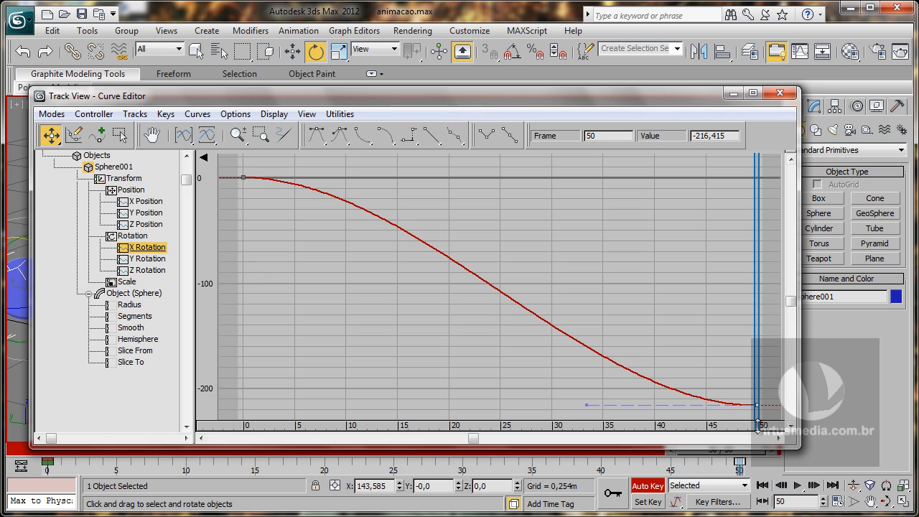
{"action": "left_click", "coordinate": [757, 407]}
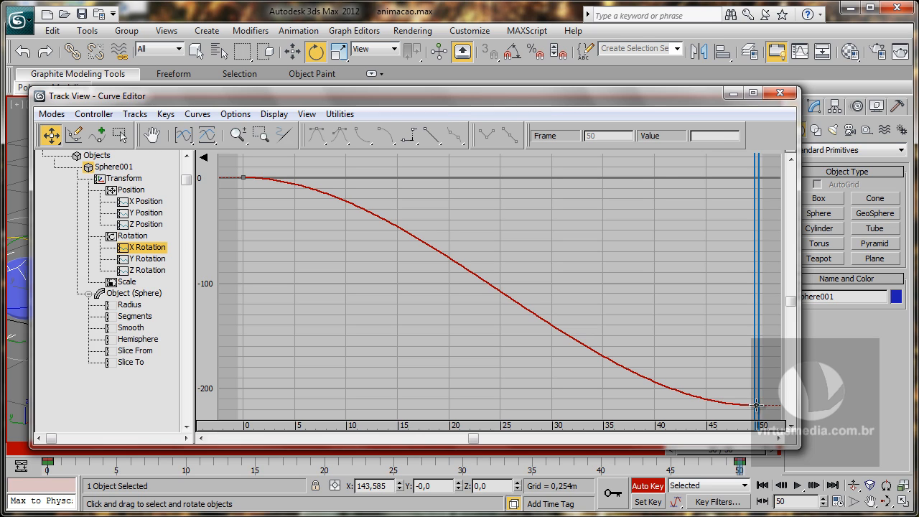
{"action": "mouse_move", "coordinate": [756, 404]}
{"action": "left_mouse_down"}
{"action": "mouse_move", "coordinate": [760, 413]}
{"action": "mouse_move", "coordinate": [756, 405]}
{"action": "left_mouse_up"}
{"action": "double_click", "coordinate": [726, 136]}
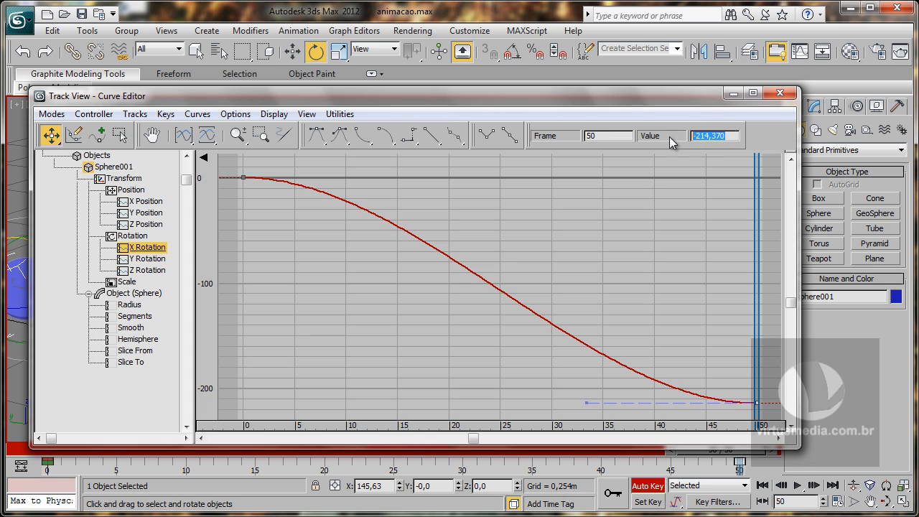
{"action": "type", "text": "-400"}
{"action": "key", "text": "Return"}
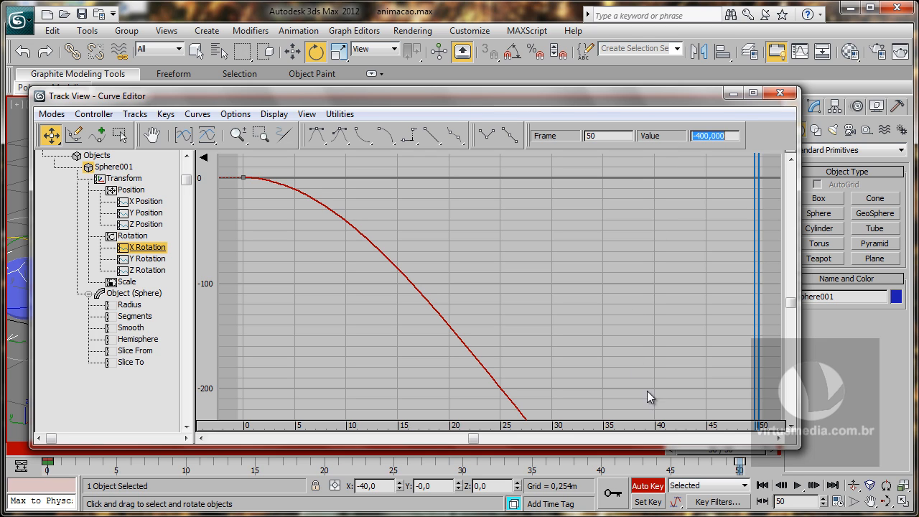
Minimize the Curve Editor and scrub the timeline back to frame 0 to preview the ball's rolling
{"action": "left_click_drag", "start_coordinate": [795, 446], "coordinate": [782, 486]}
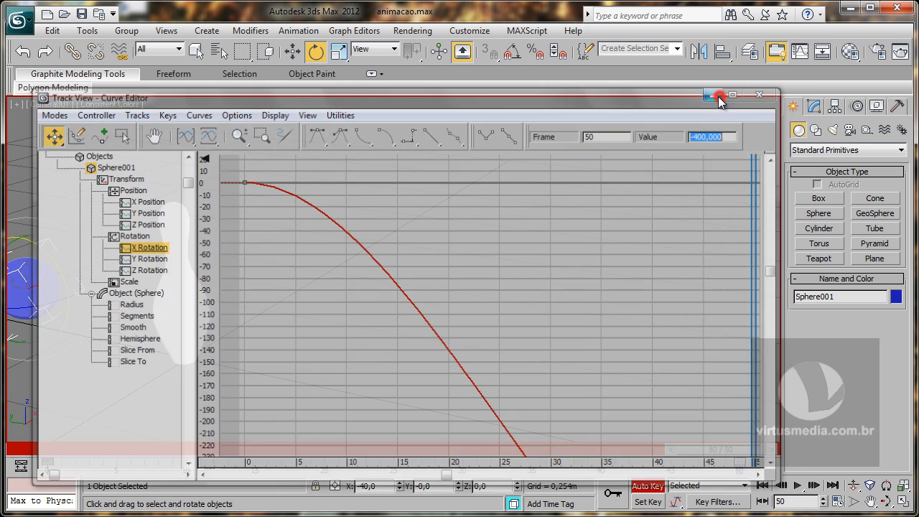
{"action": "left_click", "coordinate": [717, 94]}
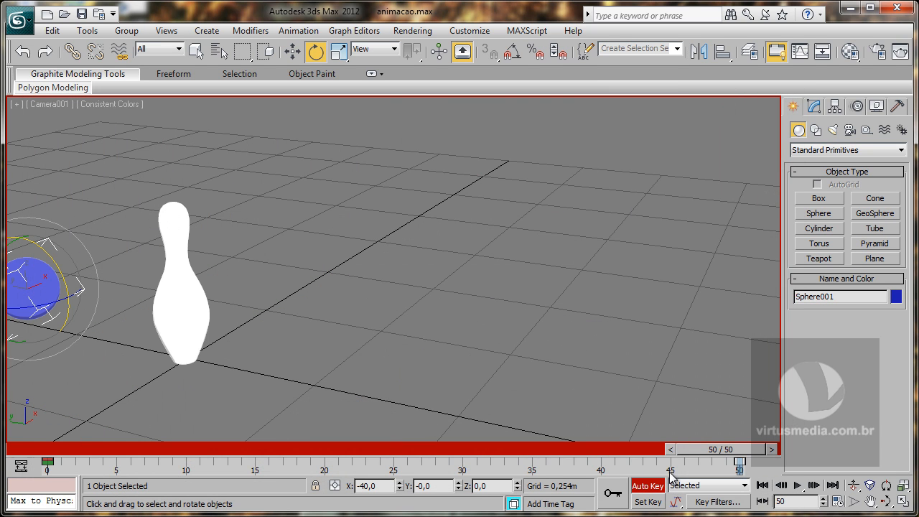
{"action": "left_click_drag", "start_coordinate": [706, 452], "coordinate": [111, 459]}
{"action": "key", "text": "e"}
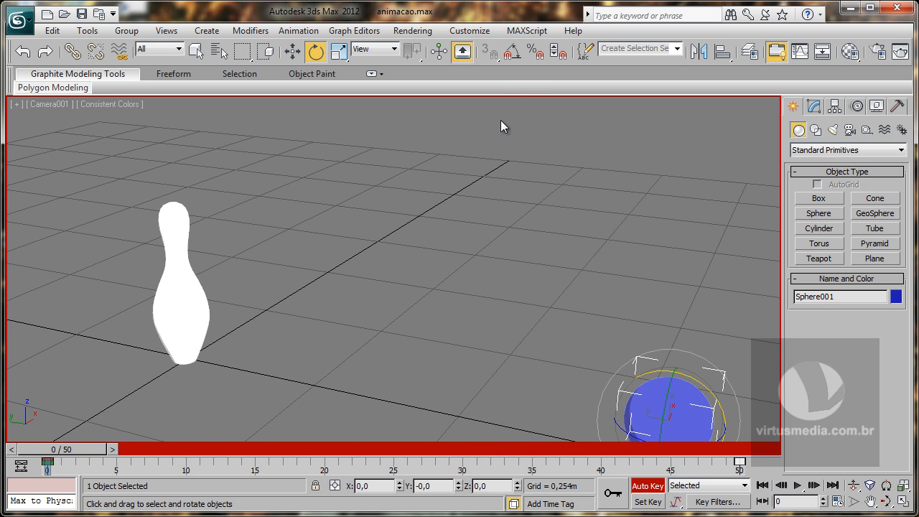
With Auto Key on, move the pin along the X axis to 0,229m at frame 27 and scrub back to check the motion
{"action": "left_click", "coordinate": [293, 51]}
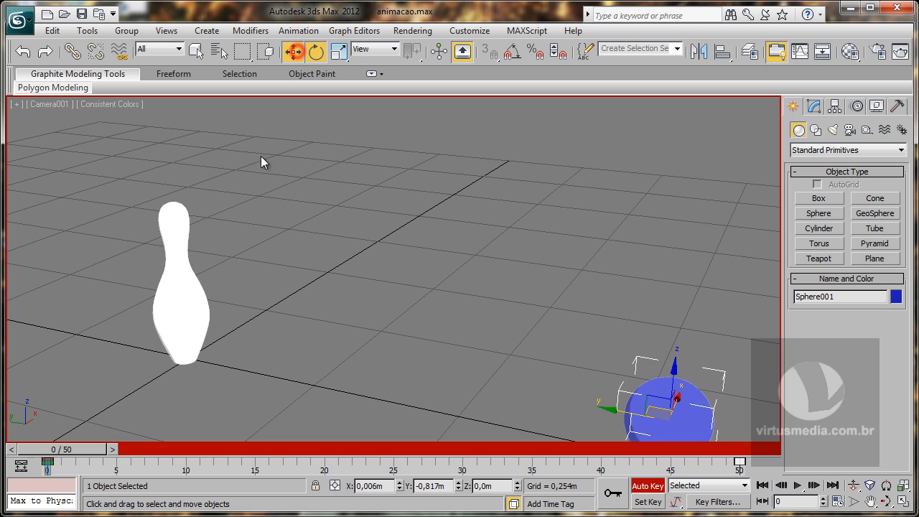
{"action": "left_click", "coordinate": [186, 291]}
{"action": "left_click_drag", "start_coordinate": [78, 457], "coordinate": [439, 455]}
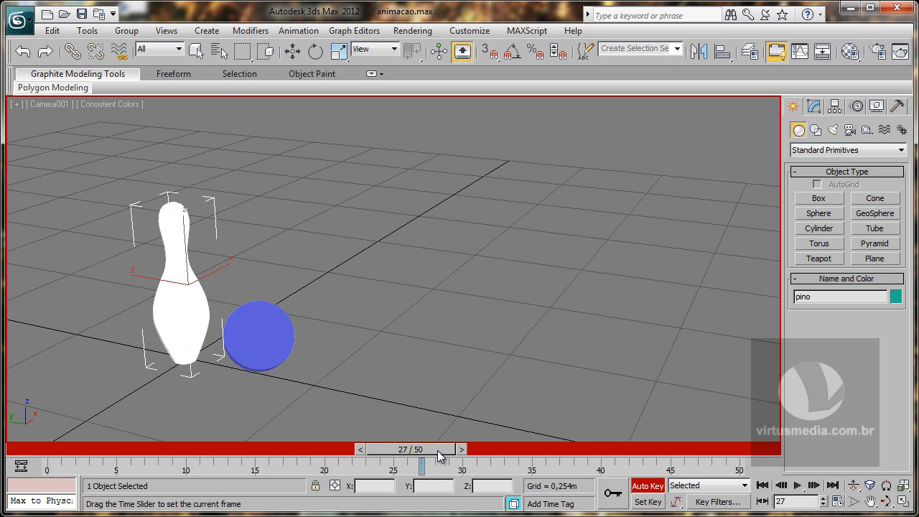
{"action": "key", "text": "w"}
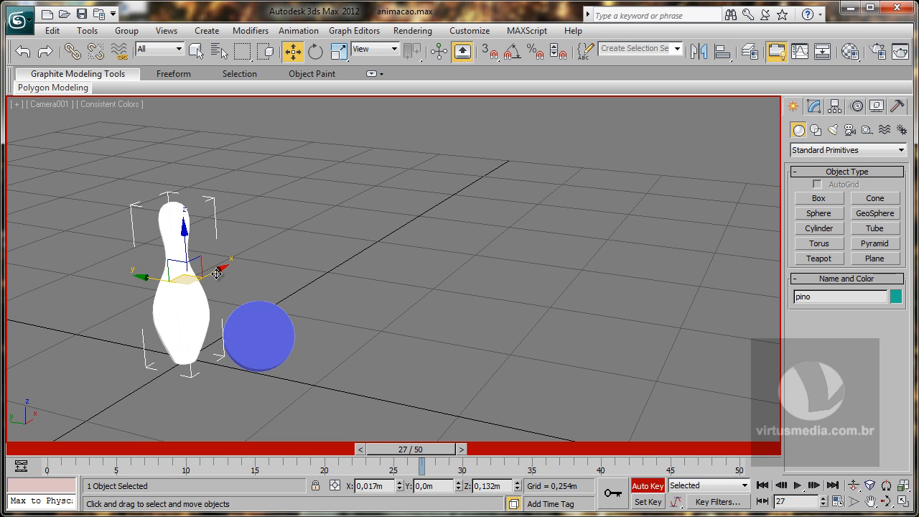
{"action": "left_click_drag", "start_coordinate": [217, 274], "coordinate": [285, 254]}
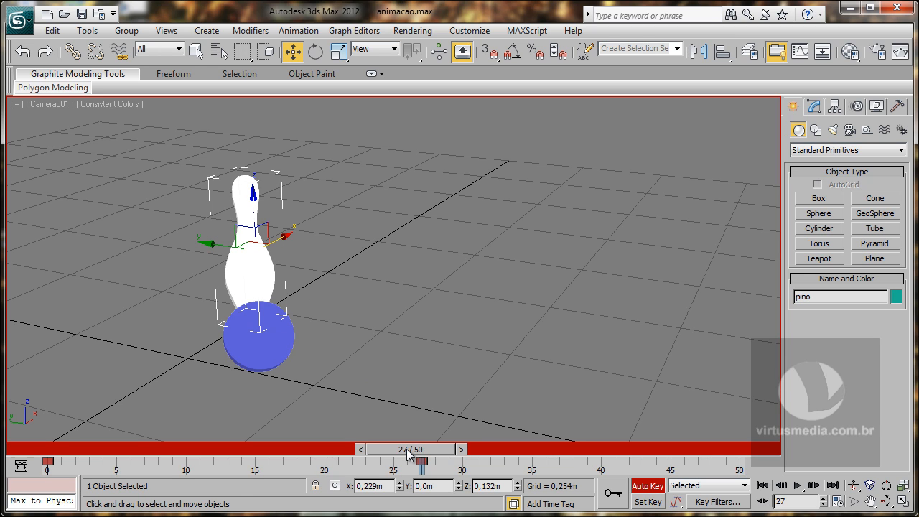
{"action": "left_click_drag", "start_coordinate": [407, 452], "coordinate": [314, 452]}
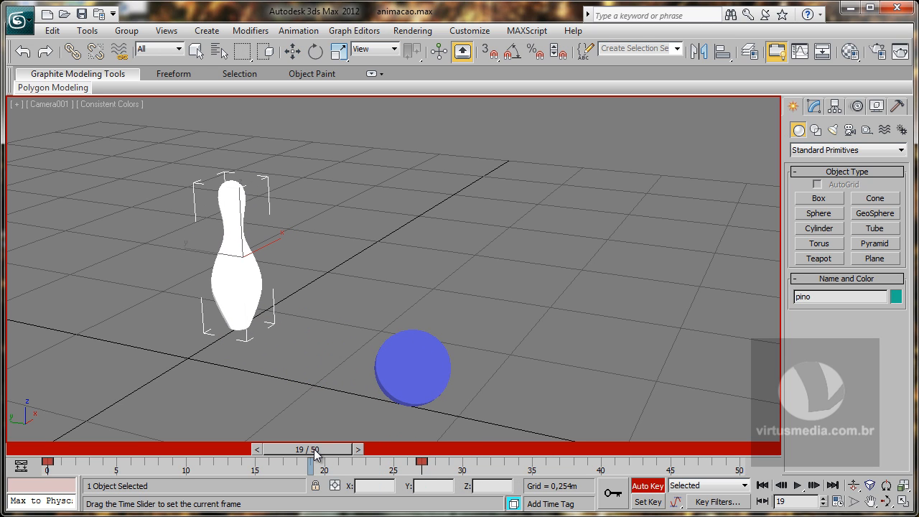
{"action": "key", "text": "w"}
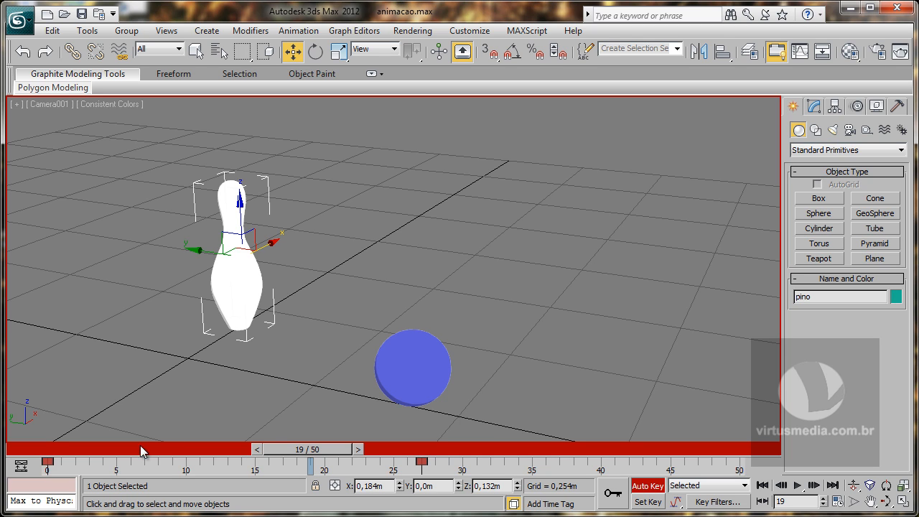
Move the pin's starting key from frame 0 to frame 20 and copy it to frame 34
{"action": "left_click_drag", "start_coordinate": [47, 463], "coordinate": [562, 460]}
{"action": "key", "text": "w"}
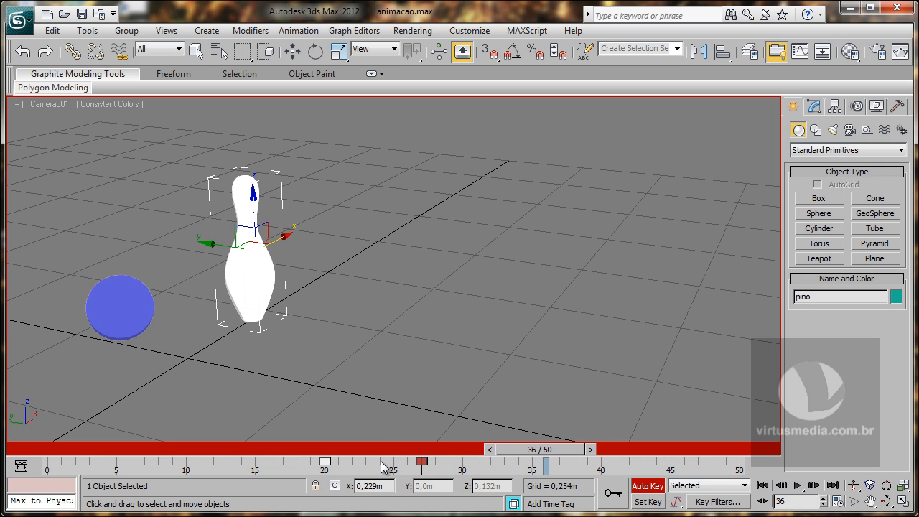
{"action": "left_click_drag", "start_coordinate": [327, 460], "coordinate": [524, 463], "text": "shift"}
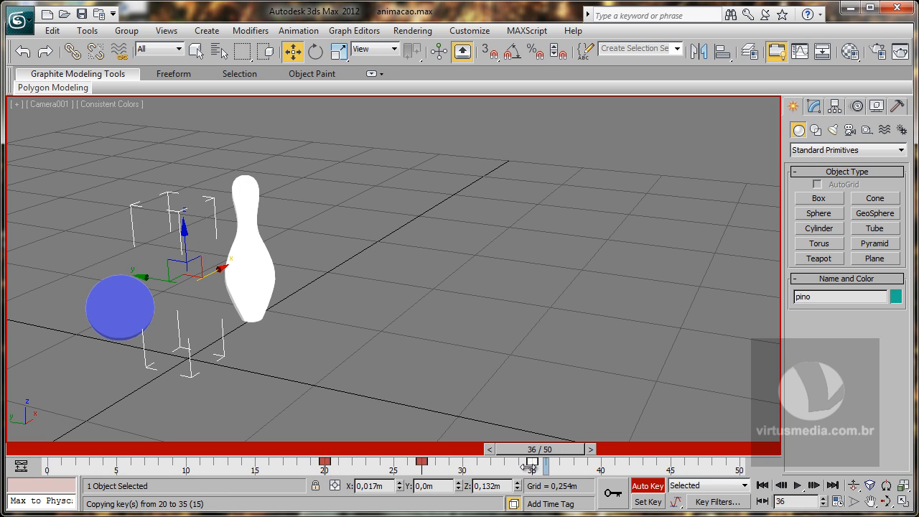
{"action": "left_click_drag", "start_coordinate": [526, 466], "coordinate": [449, 455], "text": "shift"}
{"action": "key", "text": "w"}
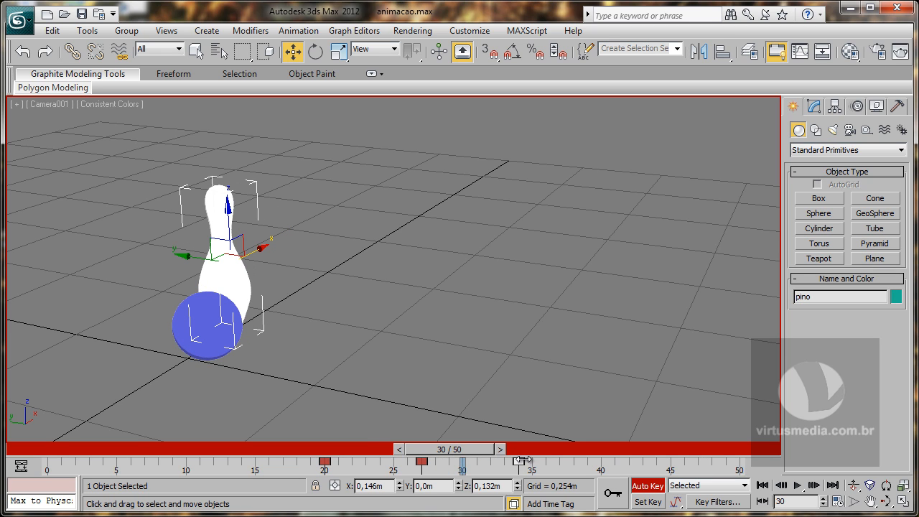
Retime the pin's motion by moving its middle key to frame 29 and its last key to frame 42
{"action": "left_click_drag", "start_coordinate": [521, 460], "coordinate": [559, 460]}
{"action": "left_click_drag", "start_coordinate": [455, 448], "coordinate": [508, 457]}
{"action": "key", "text": "w"}
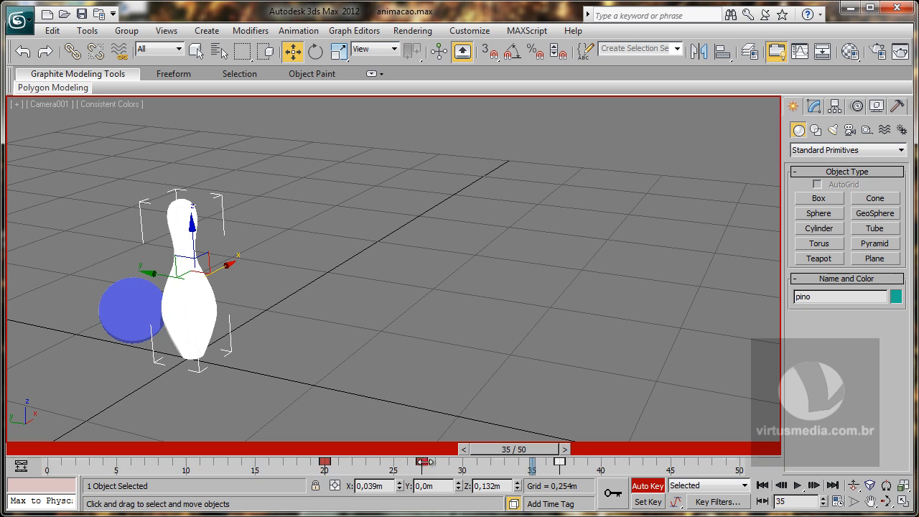
{"action": "left_click_drag", "start_coordinate": [422, 460], "coordinate": [447, 461]}
{"action": "left_click_drag", "start_coordinate": [561, 465], "coordinate": [517, 456]}
{"action": "key", "text": "w"}
{"action": "left_click_drag", "start_coordinate": [575, 463], "coordinate": [629, 462]}
{"action": "left_click_drag", "start_coordinate": [511, 451], "coordinate": [666, 453]}
{"action": "key", "text": "w"}
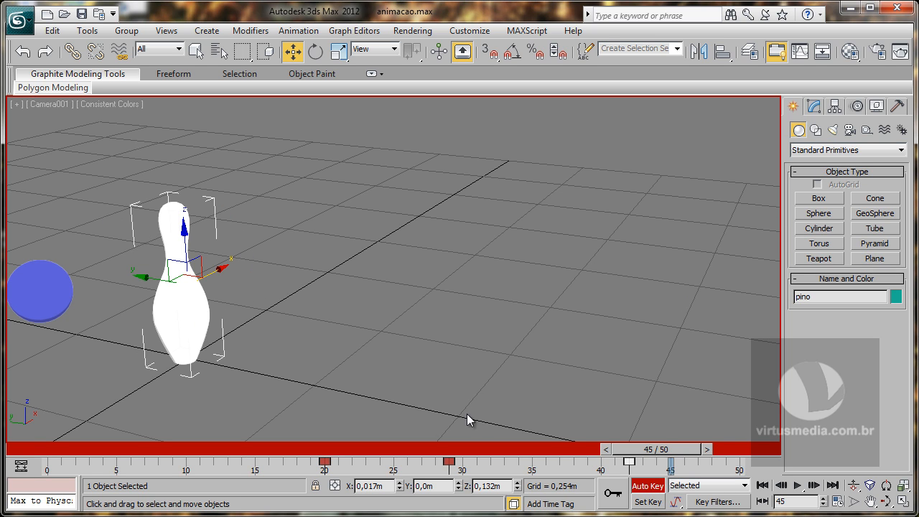
At frame 20, add a Stretch modifier to the pin with Stretch -0,4 and the Y stretch axis
{"action": "left_click", "coordinate": [324, 465]}
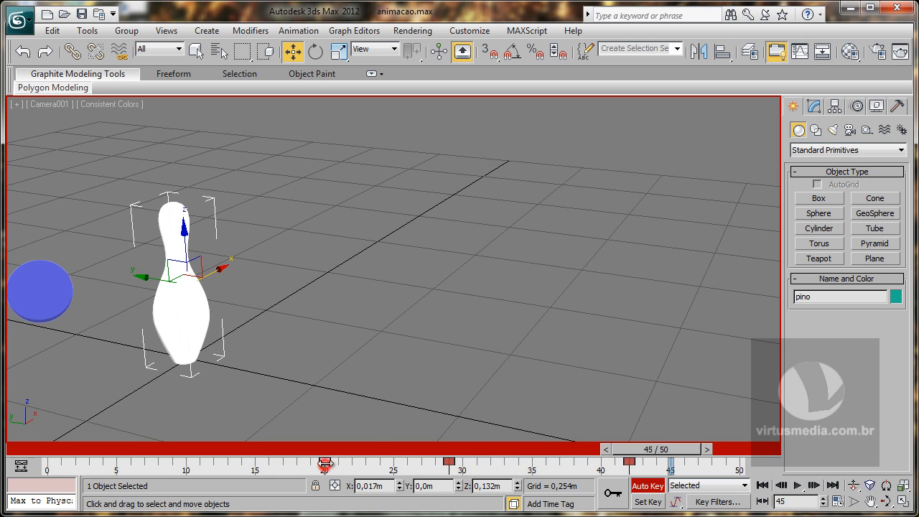
{"action": "left_click", "coordinate": [342, 450]}
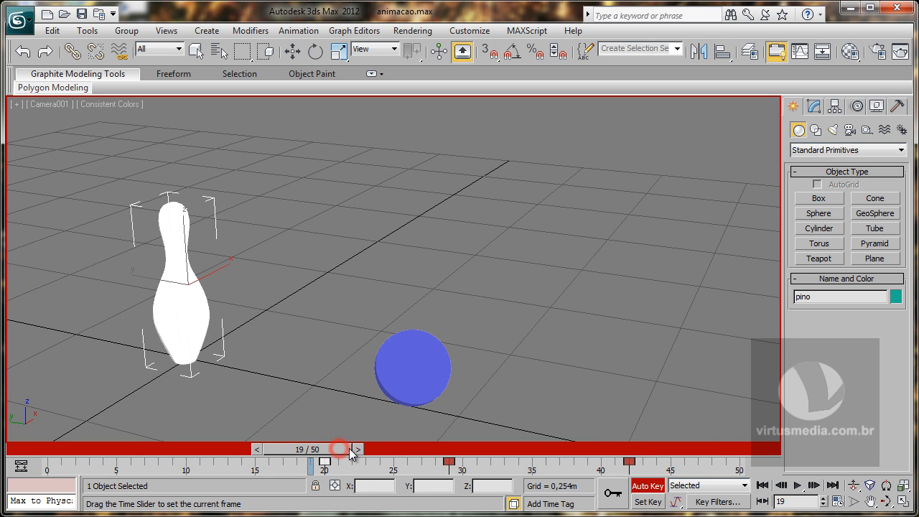
{"action": "left_click", "coordinate": [357, 450]}
{"action": "left_click", "coordinate": [813, 107]}
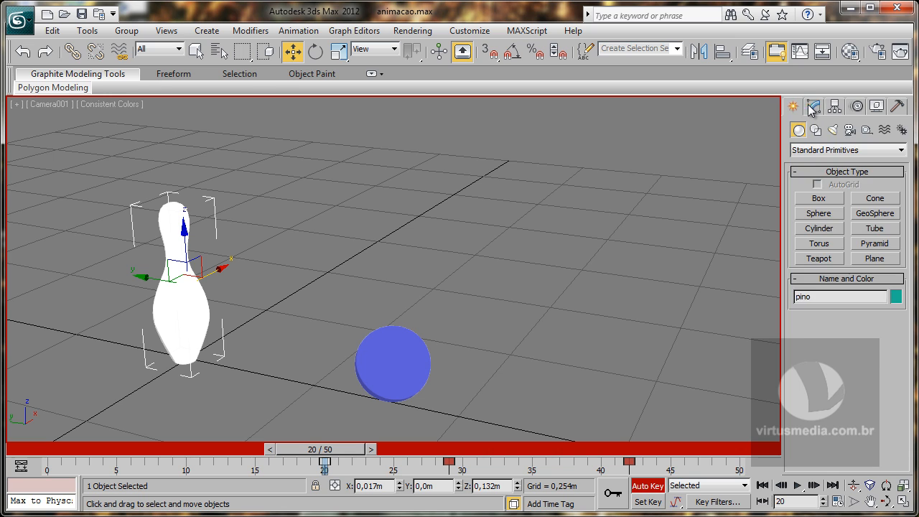
{"action": "left_click", "coordinate": [848, 146]}
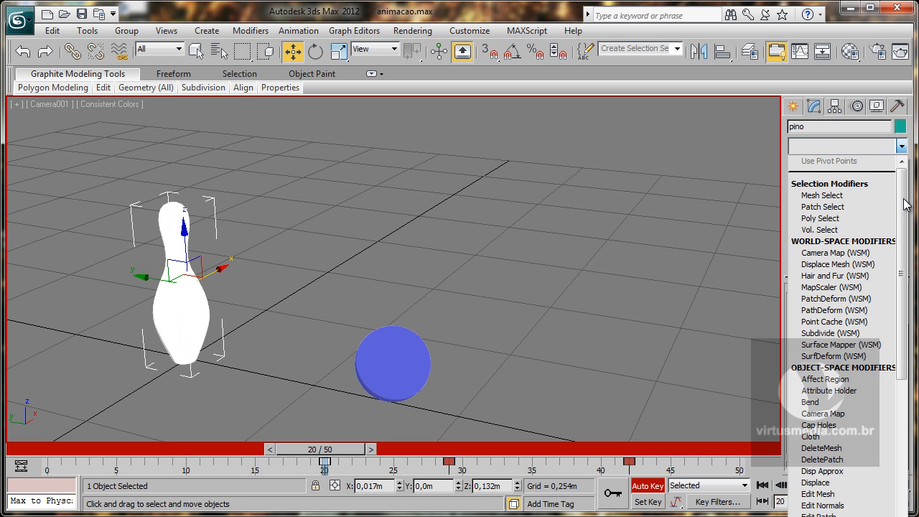
{"action": "left_click_drag", "start_coordinate": [904, 199], "coordinate": [900, 482]}
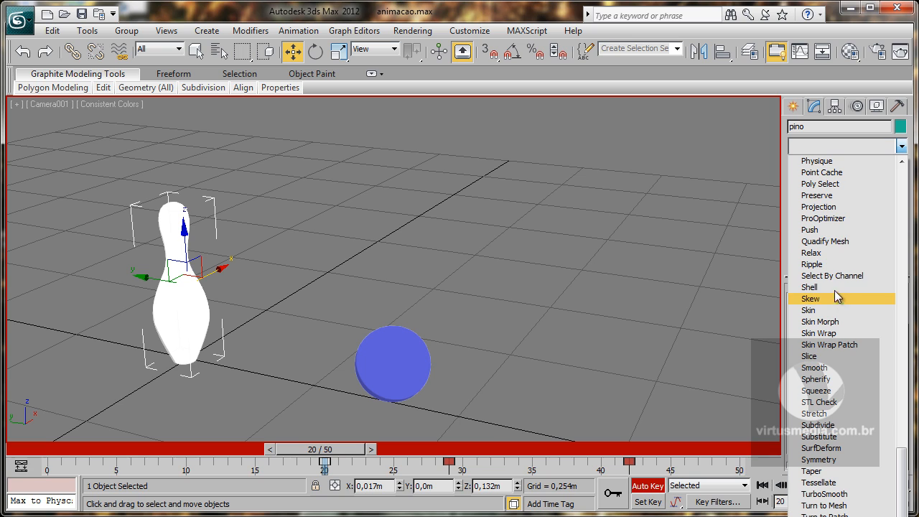
{"action": "left_click", "coordinate": [842, 413]}
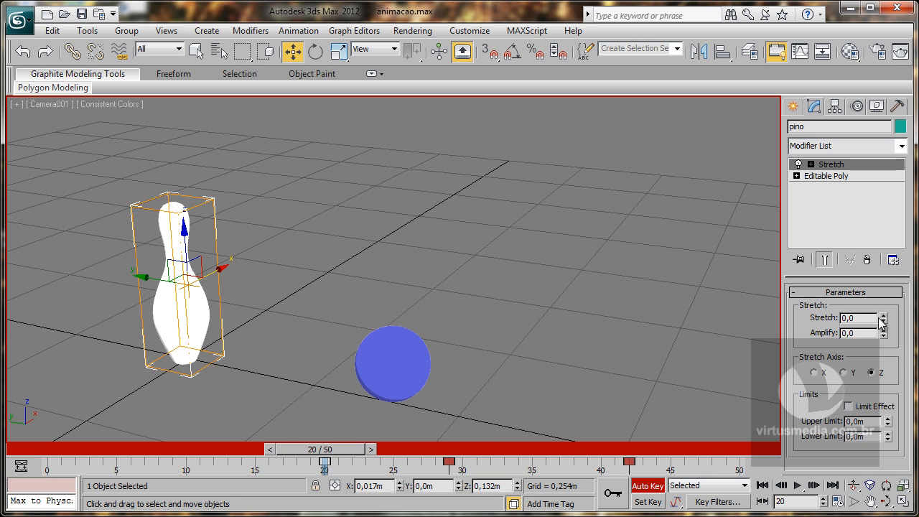
{"action": "mouse_move", "coordinate": [884, 321]}
{"action": "left_mouse_down"}
{"action": "mouse_move", "coordinate": [884, 310]}
{"action": "mouse_move", "coordinate": [887, 325]}
{"action": "left_mouse_up"}
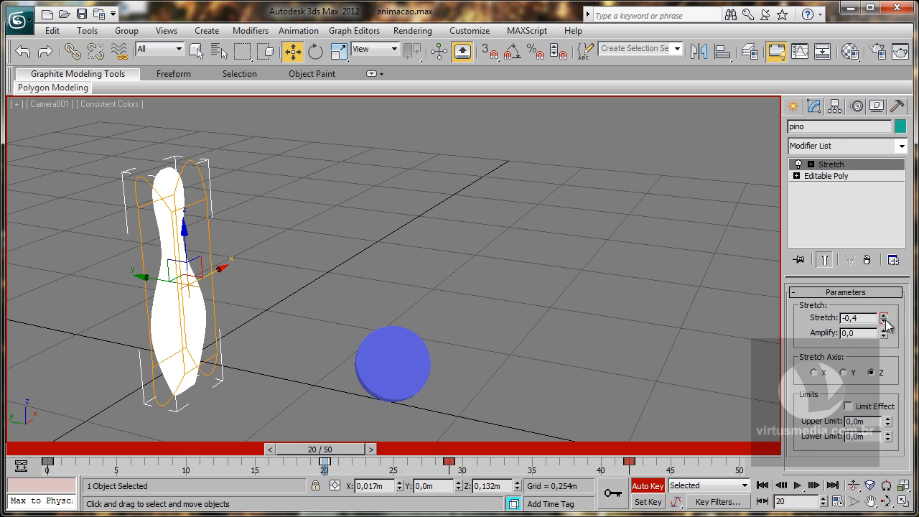
{"action": "left_click", "coordinate": [845, 372]}
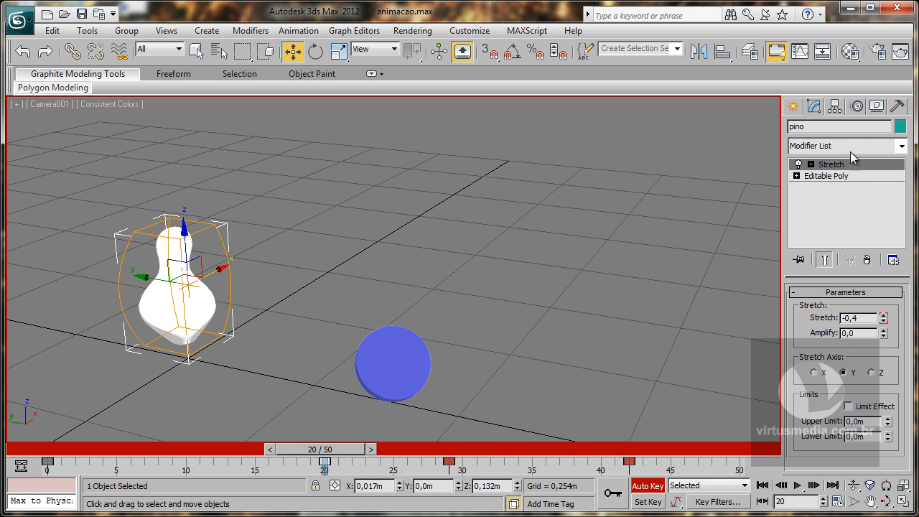
With Auto Key off, move the Stretch modifier's Center along X to about -0,007m in the Front view
{"action": "left_click", "coordinate": [649, 486]}
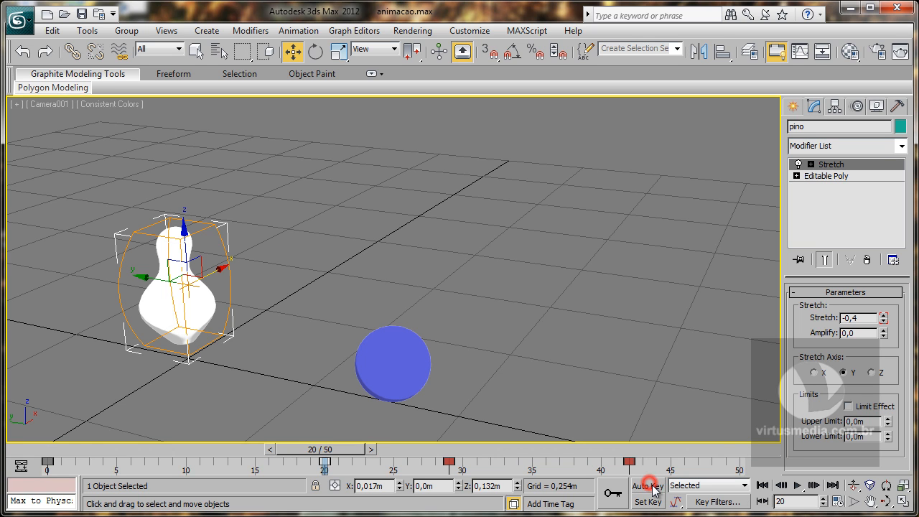
{"action": "left_click", "coordinate": [904, 501]}
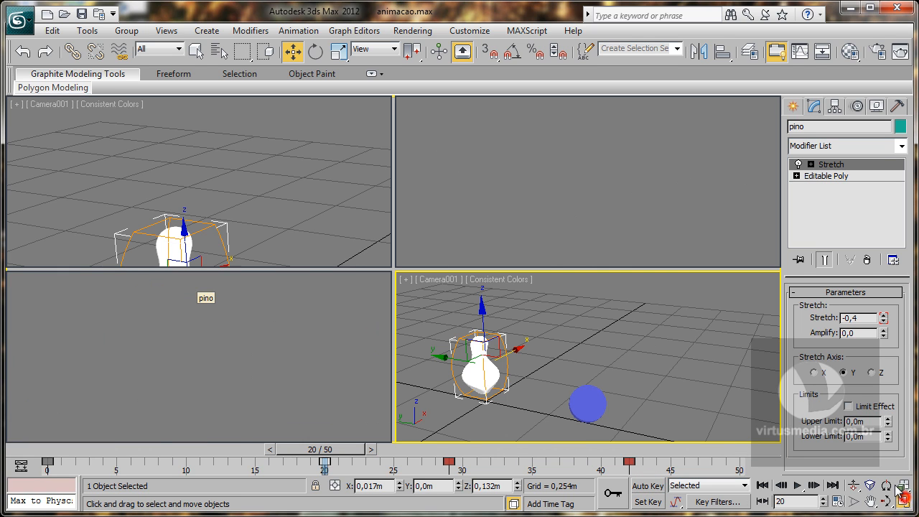
{"action": "left_click", "coordinate": [810, 164]}
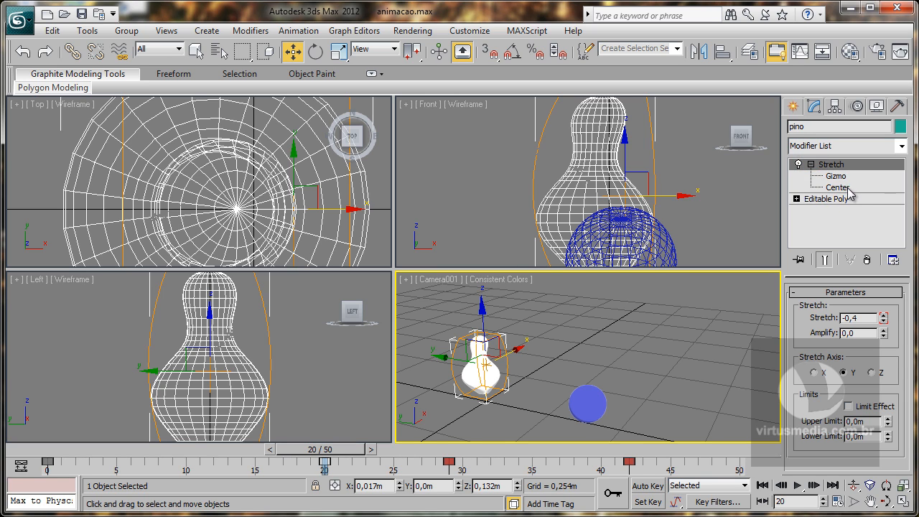
{"action": "left_click", "coordinate": [847, 189]}
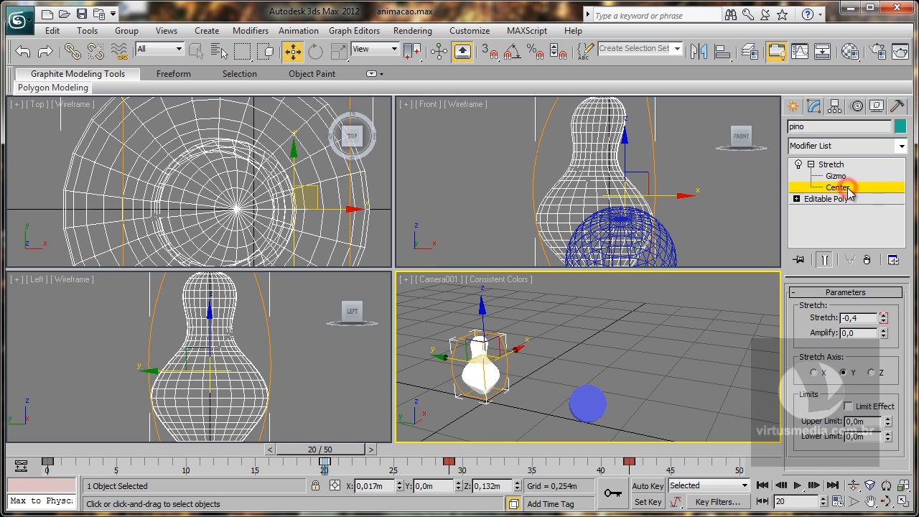
{"action": "left_click", "coordinate": [681, 200]}
{"action": "left_click_drag", "start_coordinate": [679, 195], "coordinate": [655, 194]}
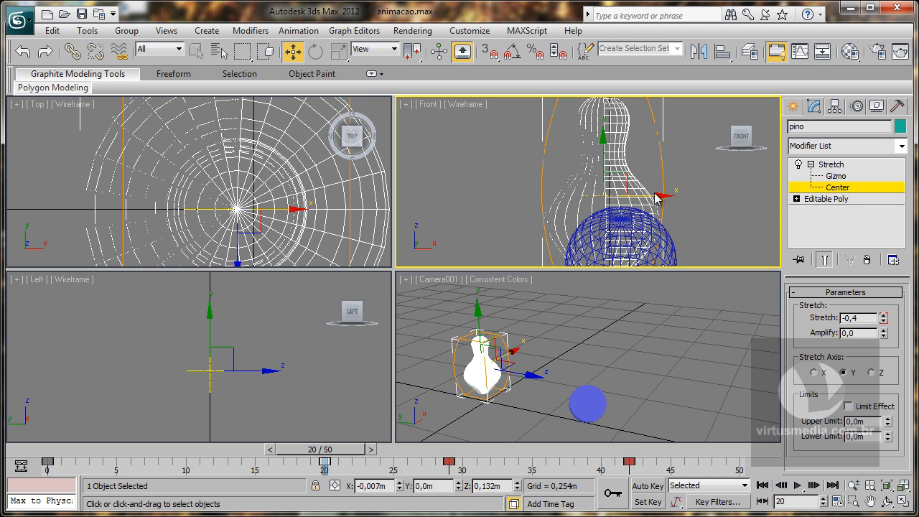
{"action": "right_click", "coordinate": [638, 373]}
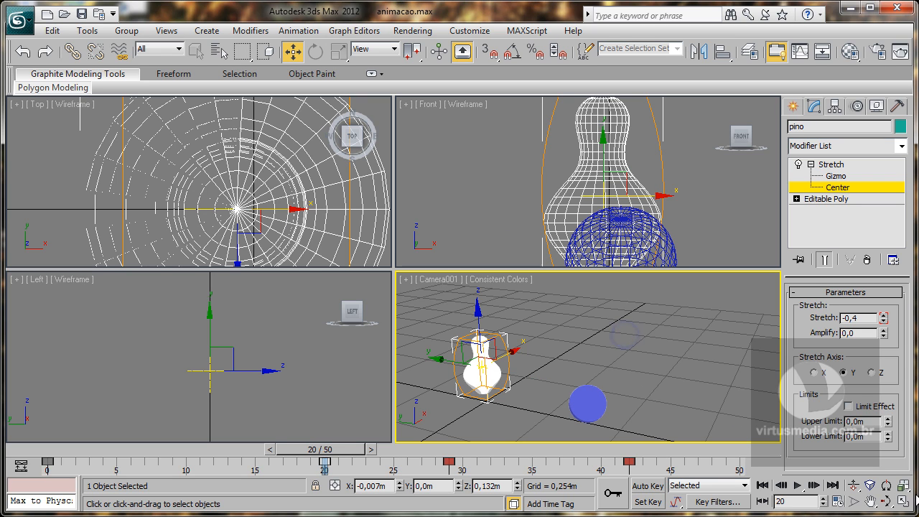
{"action": "left_click", "coordinate": [904, 504]}
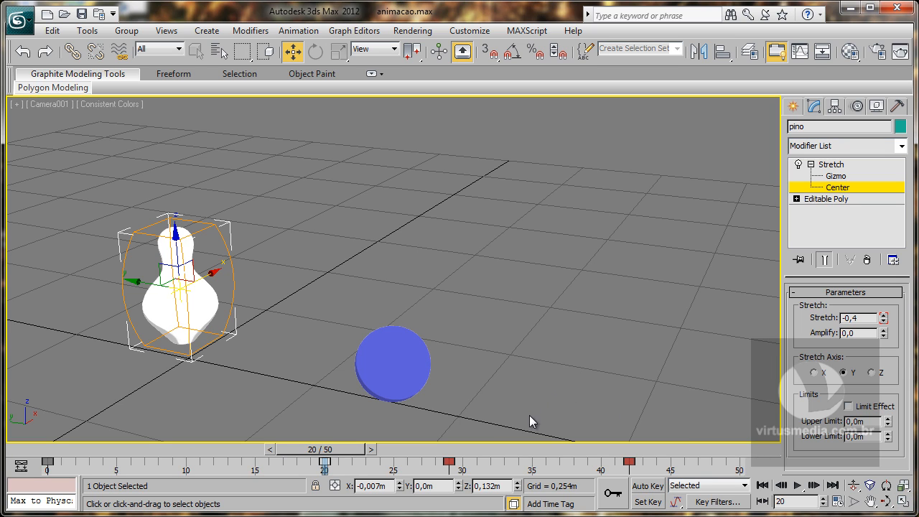
Turn Auto Key back on and set the pin's Stretch to 0,6 at frame 20
{"action": "left_click", "coordinate": [647, 487]}
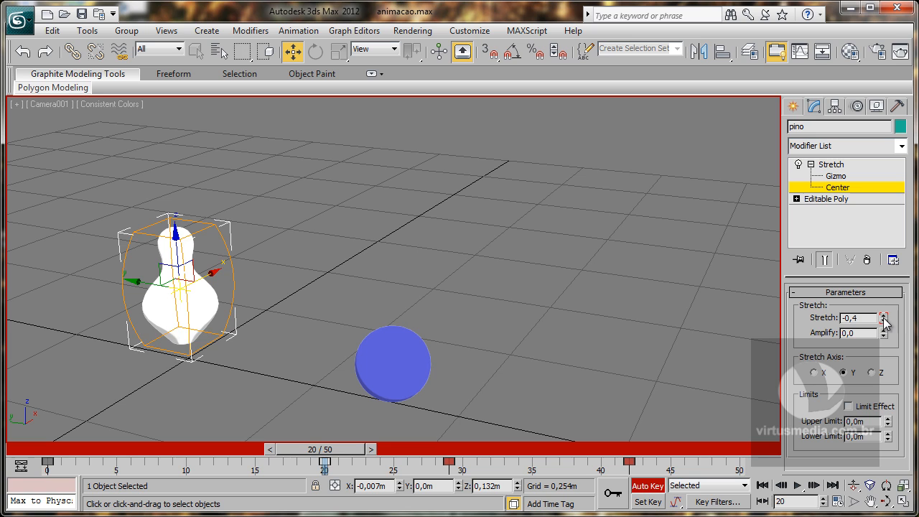
{"action": "mouse_move", "coordinate": [883, 319]}
{"action": "left_mouse_down"}
{"action": "mouse_move", "coordinate": [884, 328]}
{"action": "mouse_move", "coordinate": [886, 310]}
{"action": "left_mouse_up"}
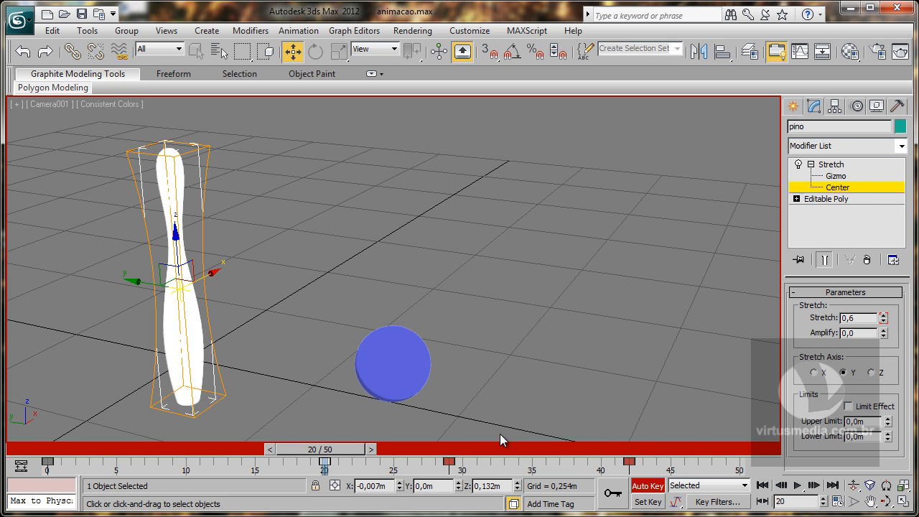
Filter the timeline's keys to Current Transform only, and switch the filter back to All Keys
{"action": "right_click", "coordinate": [324, 460]}
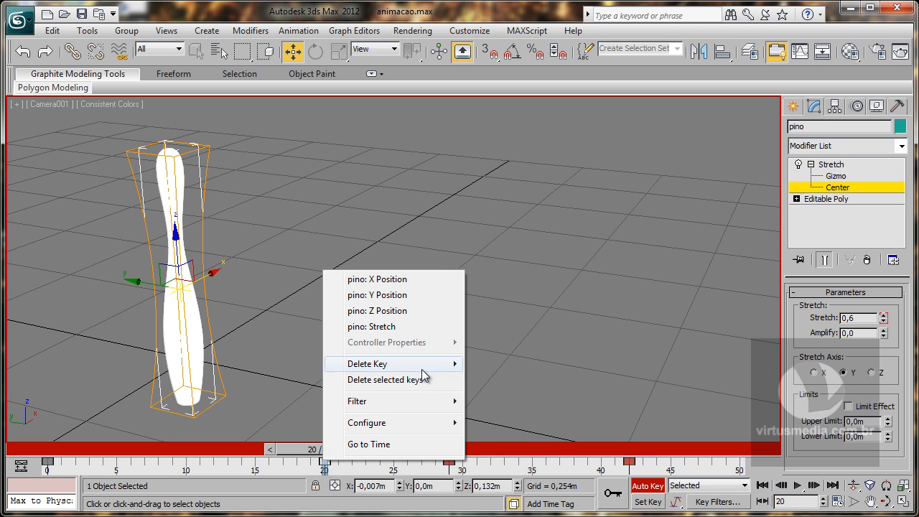
{"action": "mouse_move", "coordinate": [417, 404]}
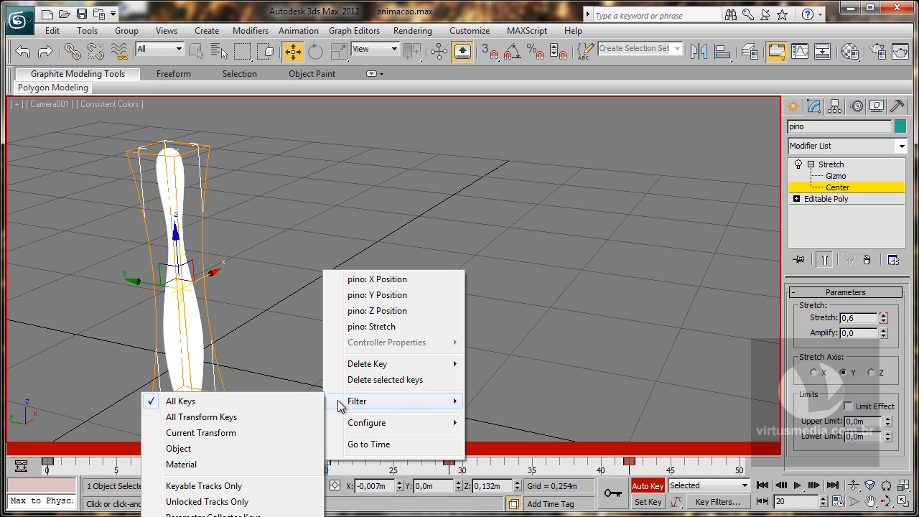
{"action": "left_click", "coordinate": [201, 433]}
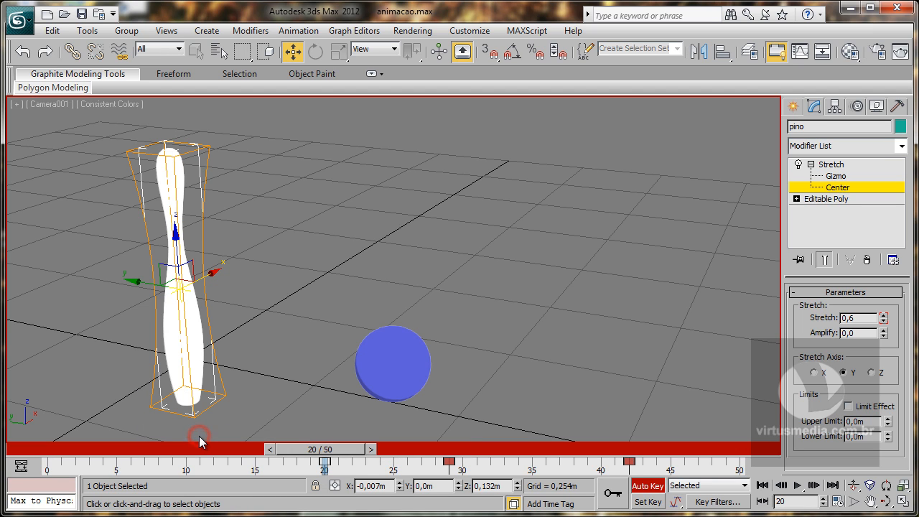
{"action": "right_click", "coordinate": [323, 465]}
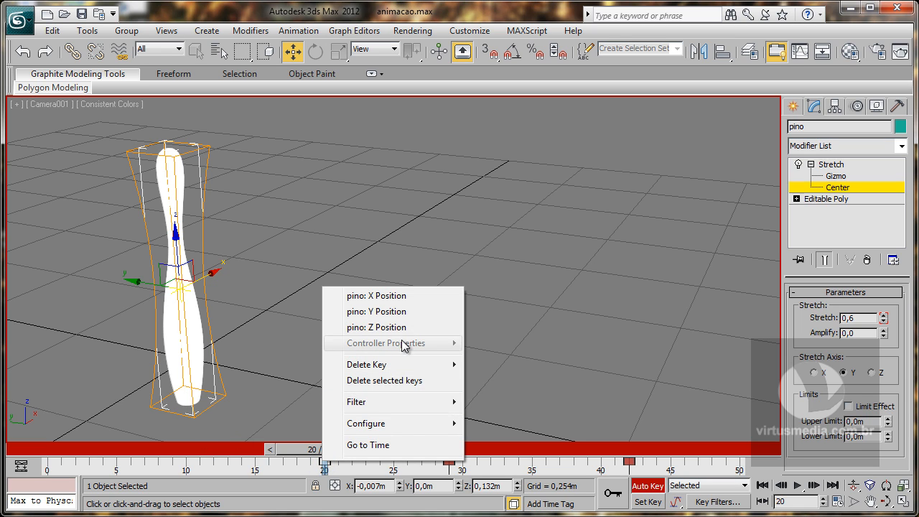
{"action": "mouse_move", "coordinate": [409, 401]}
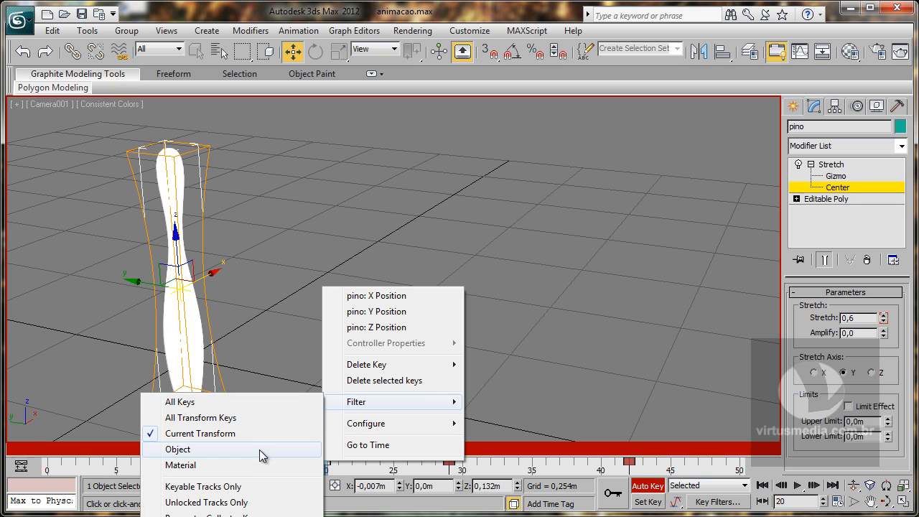
{"action": "left_click", "coordinate": [261, 403]}
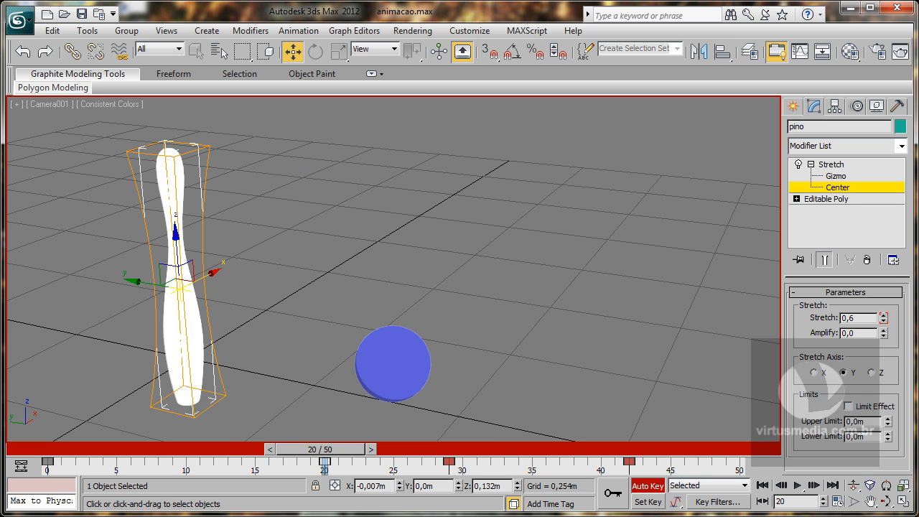
Bring up the Curve Editor and expand the pin's Modified Object and Stretch modifier tracks
{"action": "left_click", "coordinate": [373, 516]}
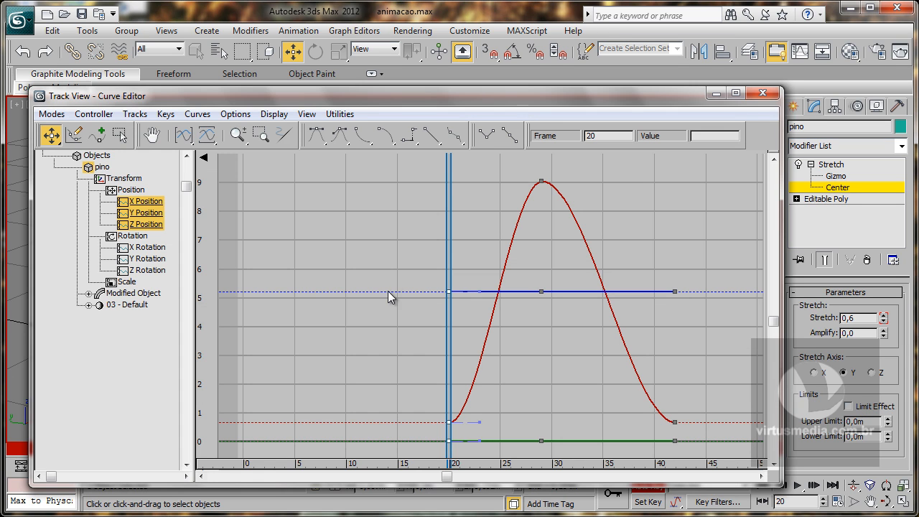
{"action": "left_click", "coordinate": [88, 305]}
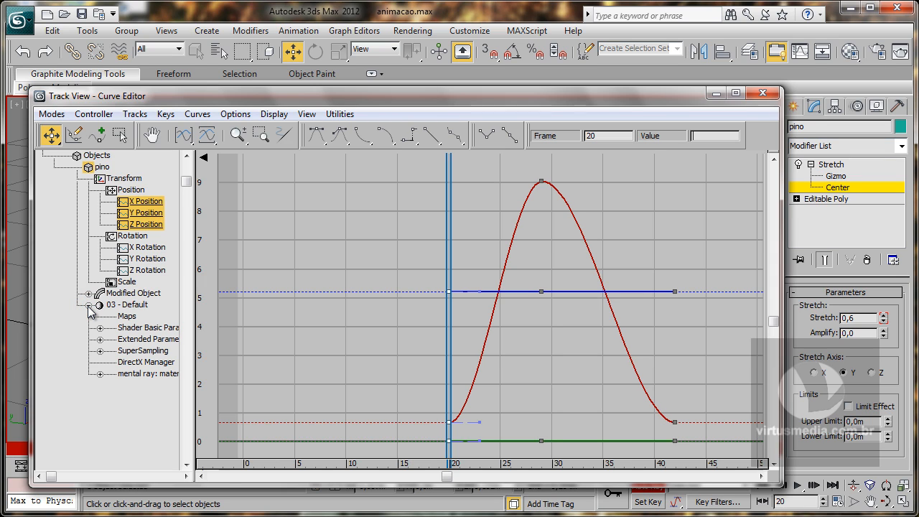
{"action": "left_click", "coordinate": [88, 305]}
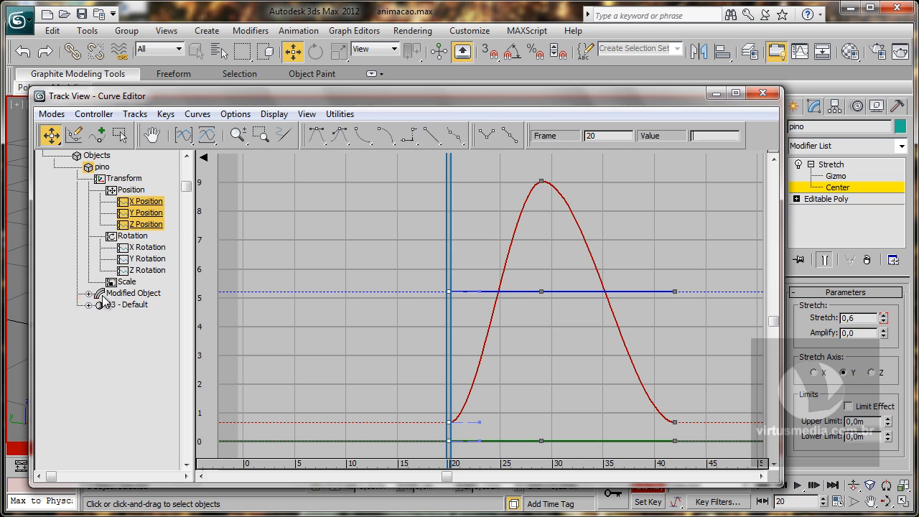
{"action": "left_click", "coordinate": [88, 293]}
{"action": "left_click", "coordinate": [133, 305]}
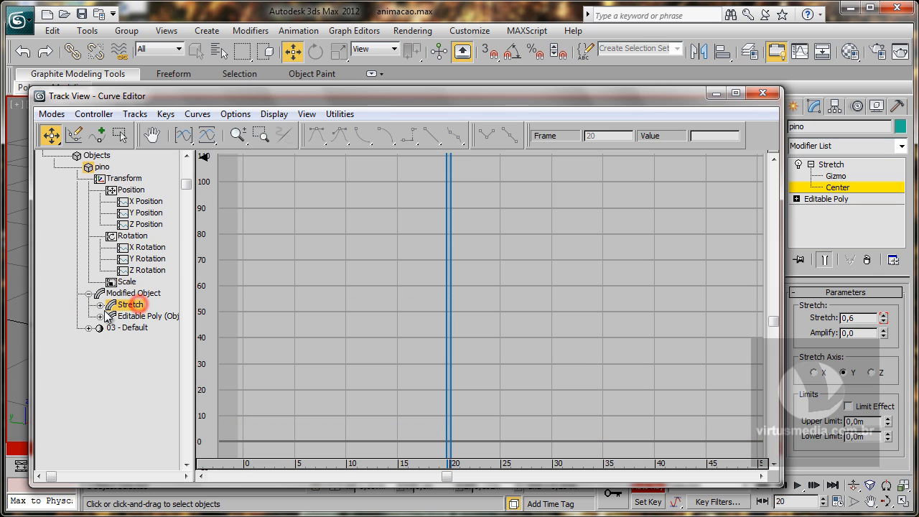
{"action": "left_click", "coordinate": [100, 305]}
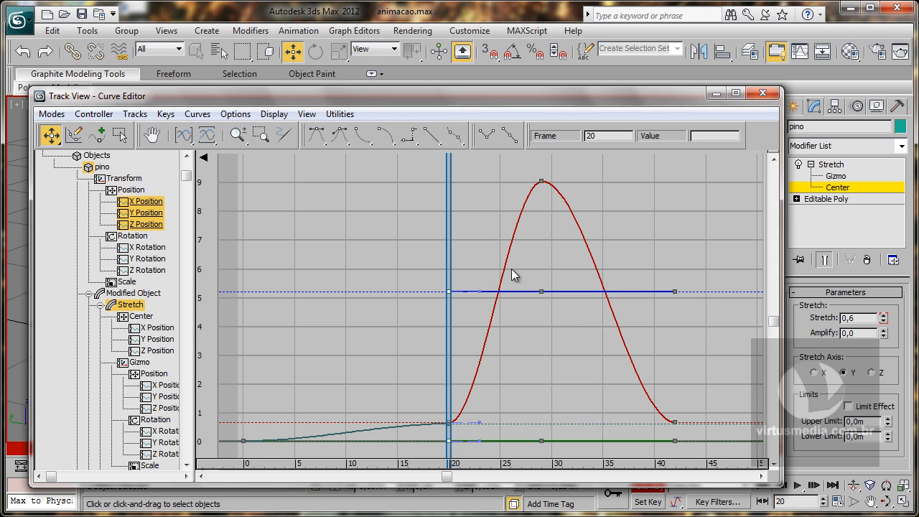
Isolate the curve of the Stretch modifier's Stretch parameter in the Curve Editor
{"action": "left_click", "coordinate": [134, 337]}
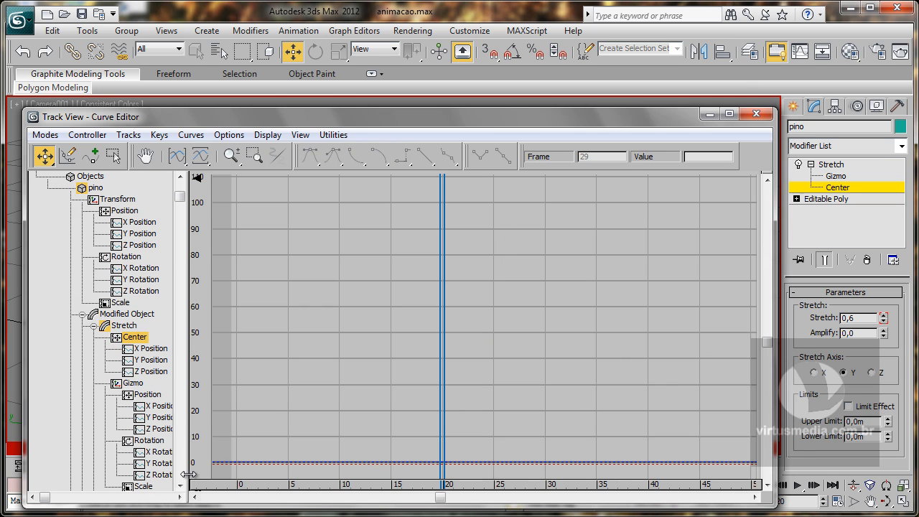
{"action": "left_click", "coordinate": [180, 486]}
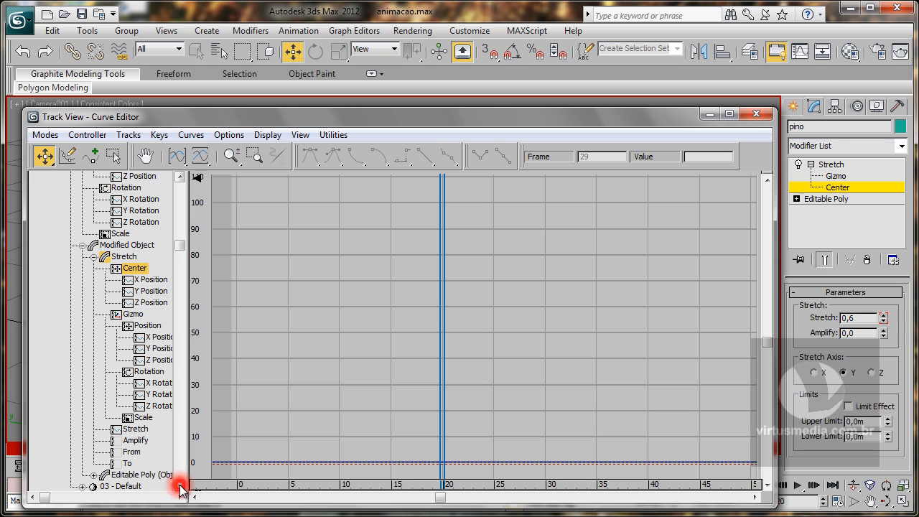
{"action": "left_click", "coordinate": [134, 418]}
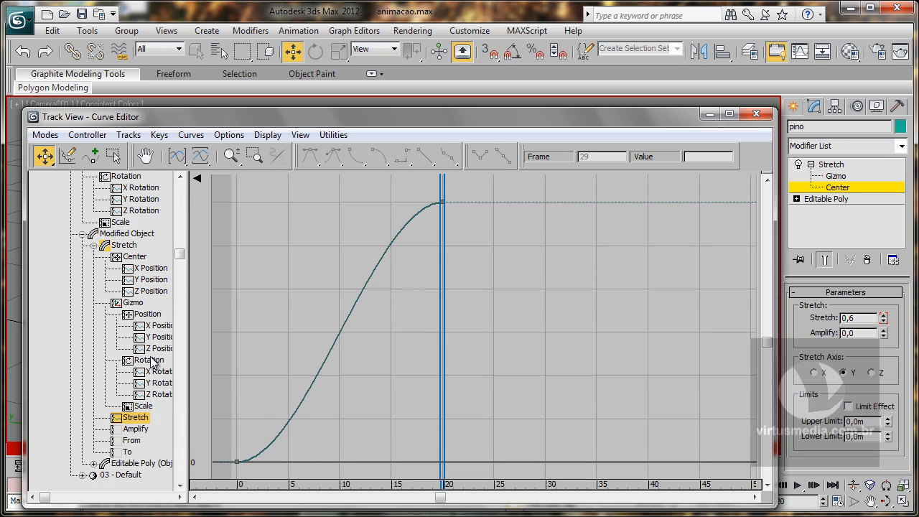
{"action": "left_click", "coordinate": [95, 246]}
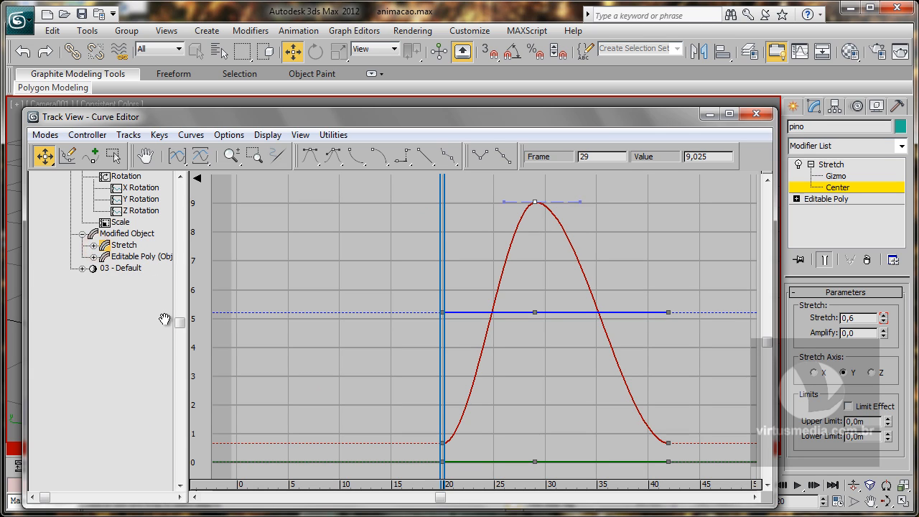
{"action": "left_click", "coordinate": [94, 245]}
{"action": "left_click", "coordinate": [134, 419]}
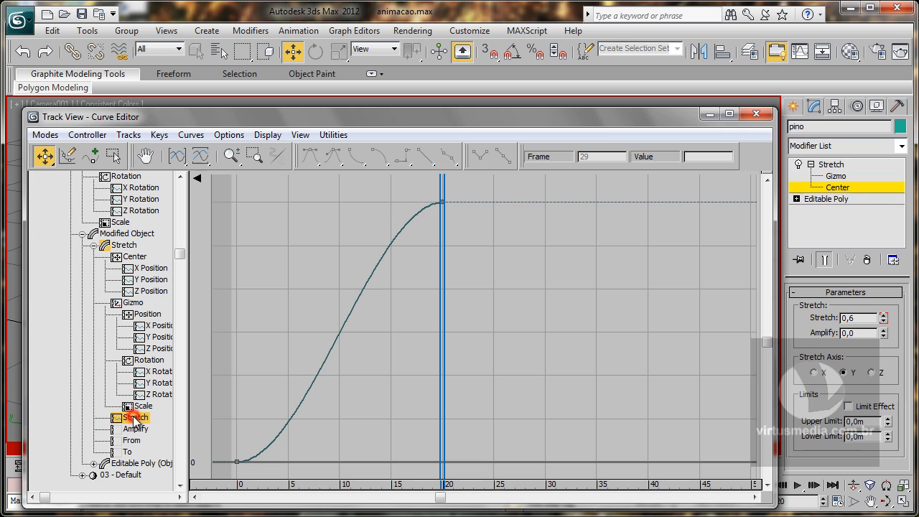
{"action": "left_click", "coordinate": [135, 429]}
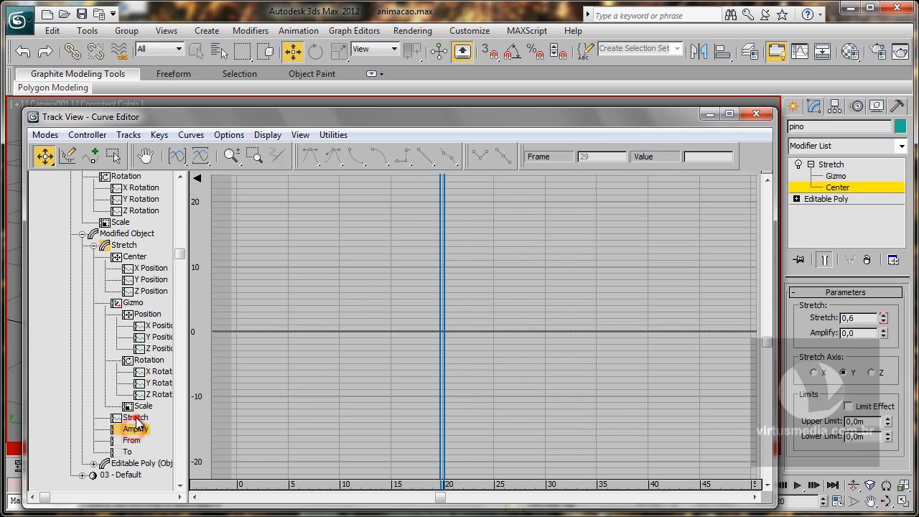
{"action": "left_click", "coordinate": [135, 418]}
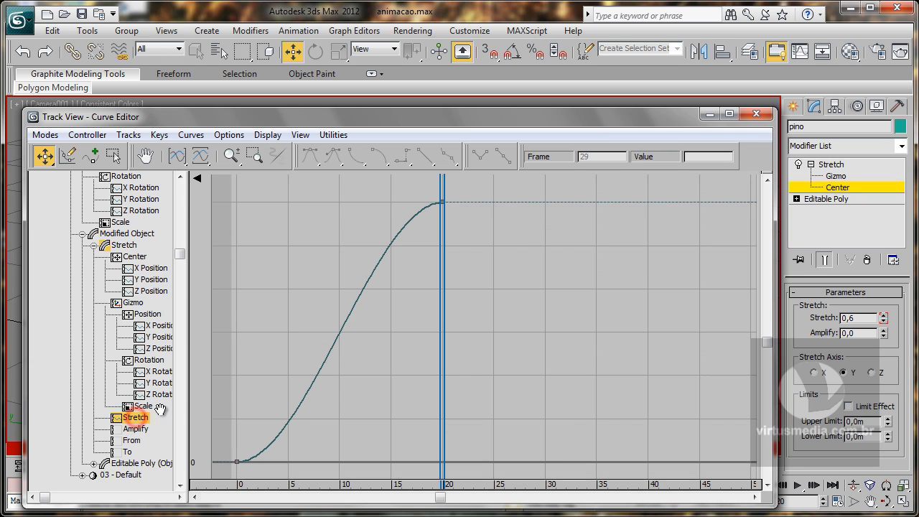
Select the Stretch curve's key at frame 20, then shorten the Curve Editor window and move it up to uncover the timeline
{"action": "left_click", "coordinate": [443, 201]}
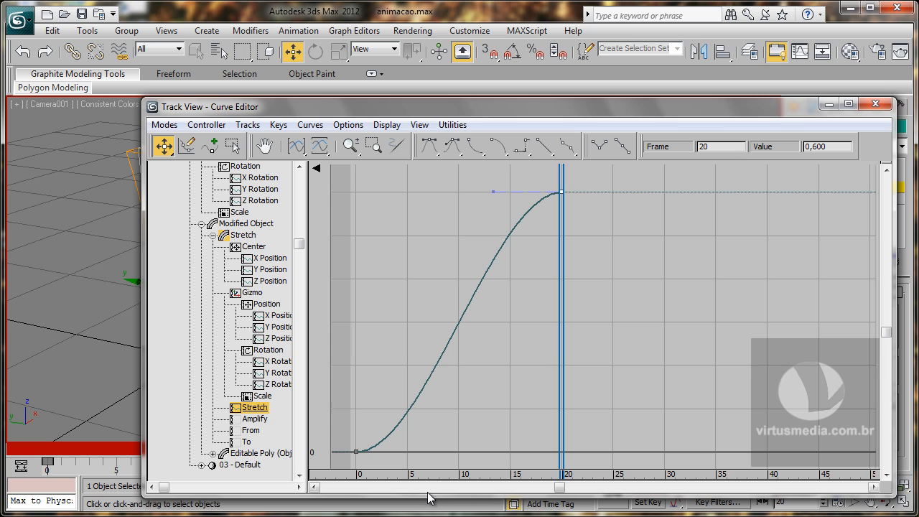
{"action": "left_click_drag", "start_coordinate": [426, 497], "coordinate": [433, 330]}
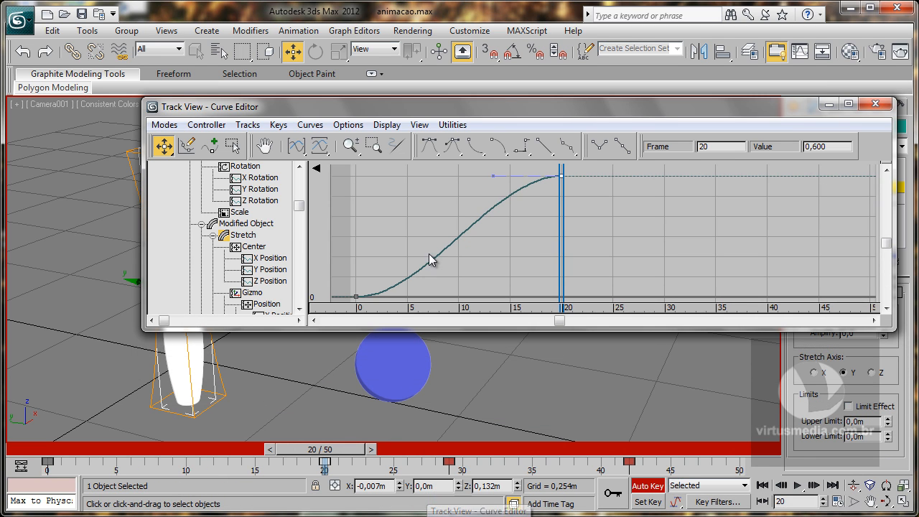
{"action": "left_click_drag", "start_coordinate": [321, 109], "coordinate": [208, 38]}
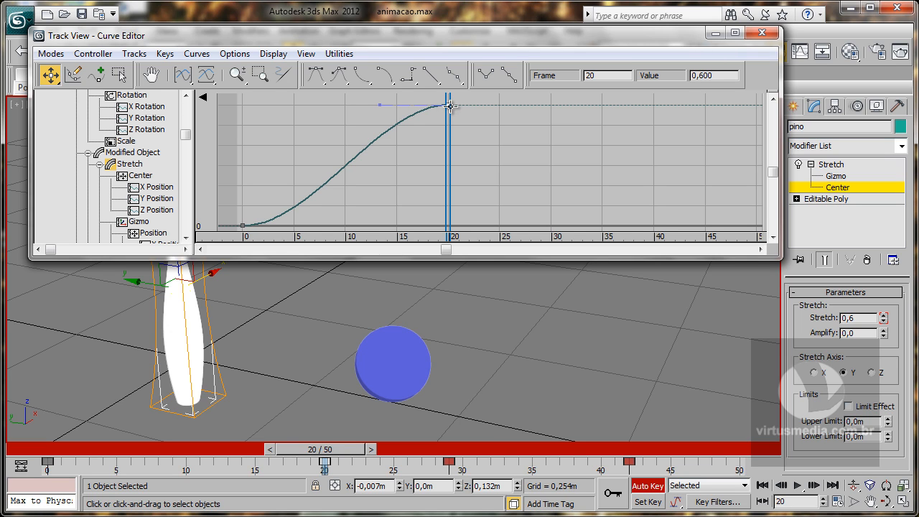
Retime the pin's Stretch keys, moving the peak key to frame 29 with value 0,604 and the starting zero key to frame 20
{"action": "left_click_drag", "start_coordinate": [449, 106], "coordinate": [468, 105]}
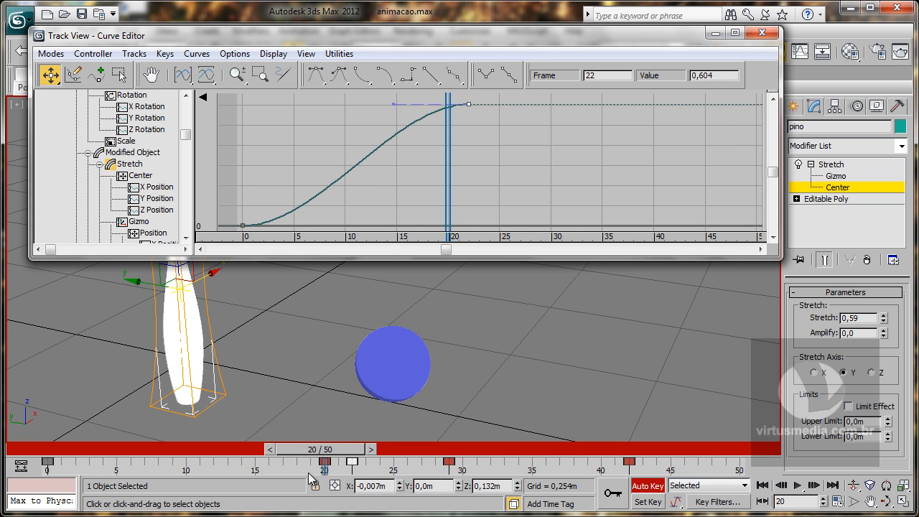
{"action": "left_click_drag", "start_coordinate": [352, 461], "coordinate": [446, 465]}
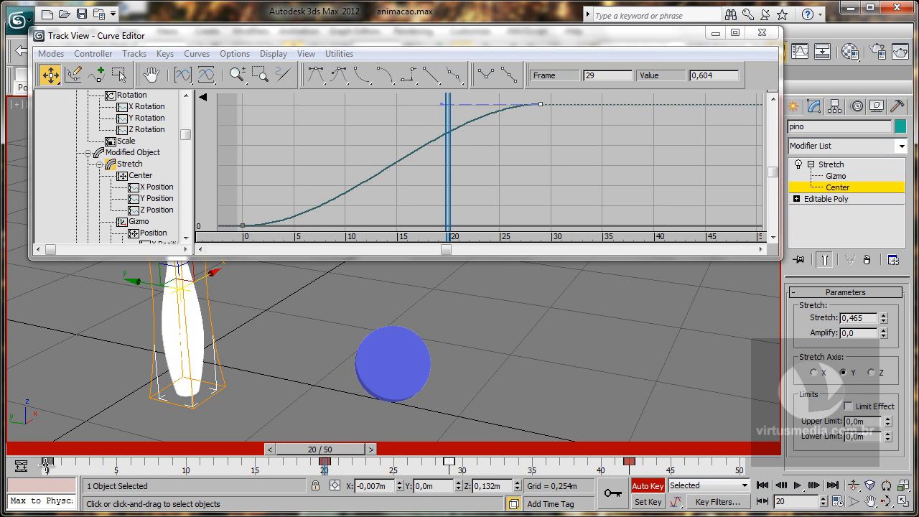
{"action": "left_click_drag", "start_coordinate": [46, 463], "coordinate": [419, 455]}
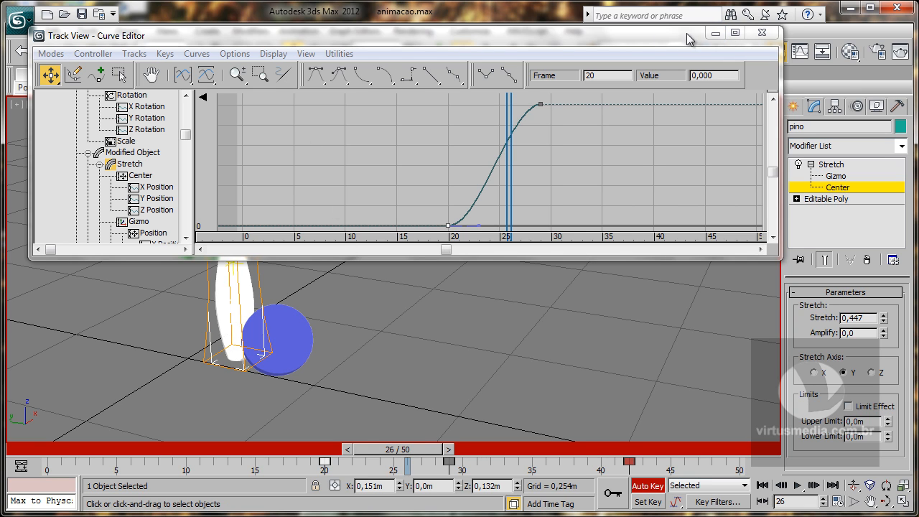
Scrub past the pin's peak at frame 29 to frame 42 and key its Stretch value at 0 there
{"action": "left_click", "coordinate": [712, 32]}
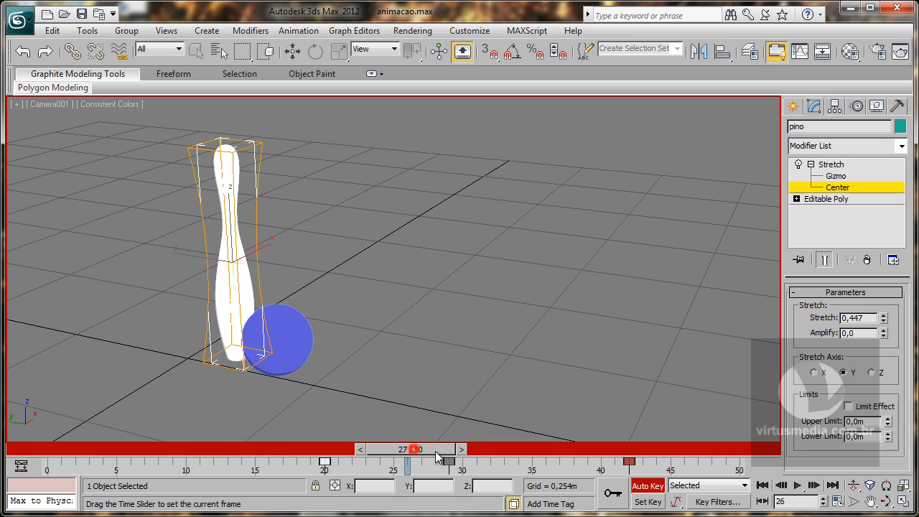
{"action": "left_click_drag", "start_coordinate": [413, 449], "coordinate": [467, 456]}
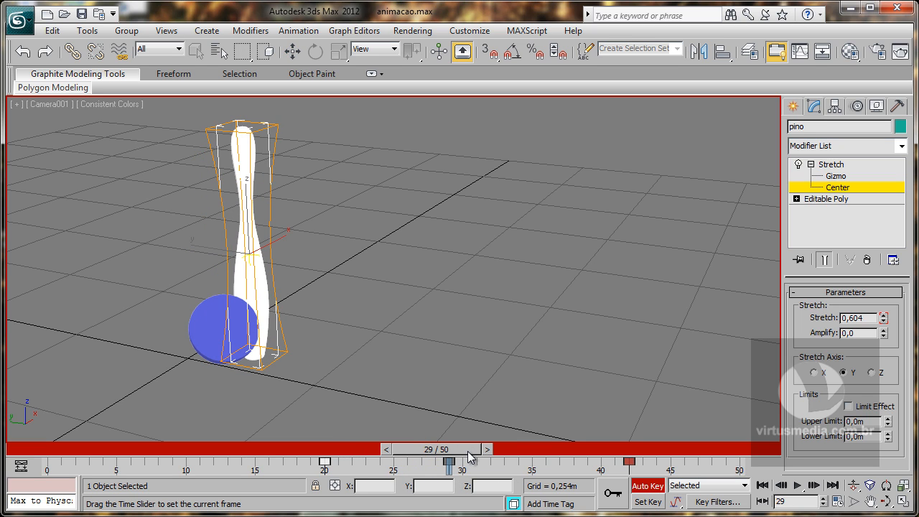
{"action": "left_click_drag", "start_coordinate": [470, 457], "coordinate": [635, 461]}
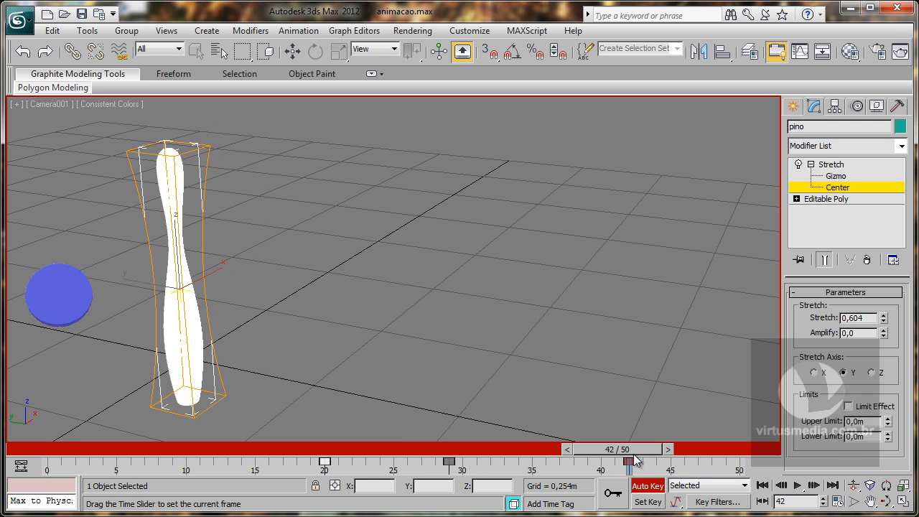
{"action": "key", "text": "w"}
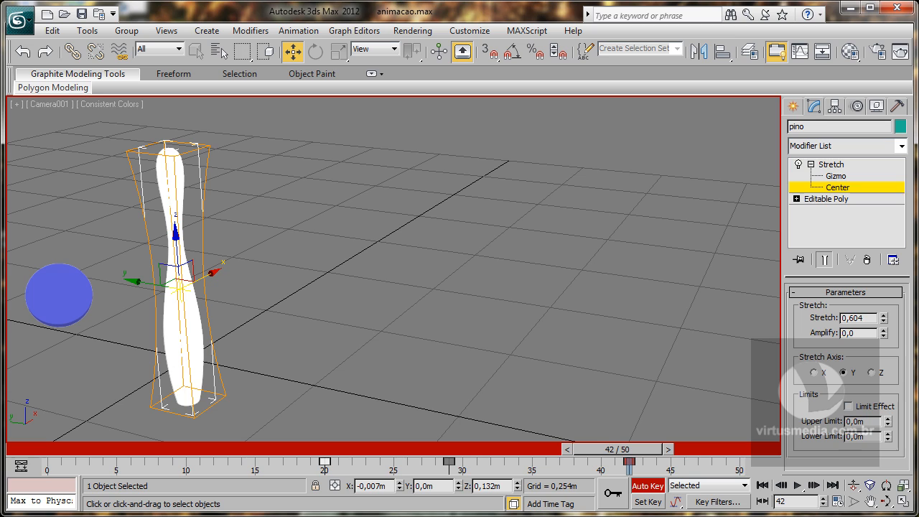
{"action": "left_click", "coordinate": [79, 515]}
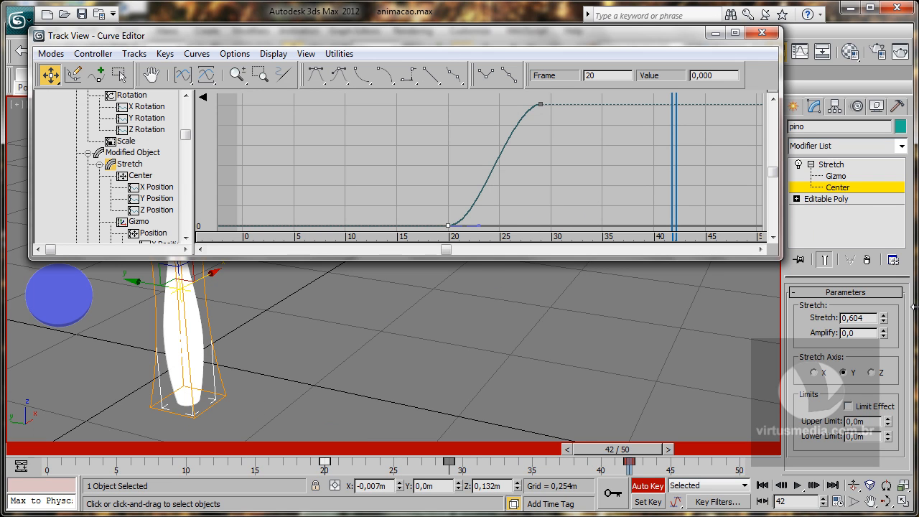
{"action": "left_click_drag", "start_coordinate": [871, 317], "coordinate": [823, 321]}
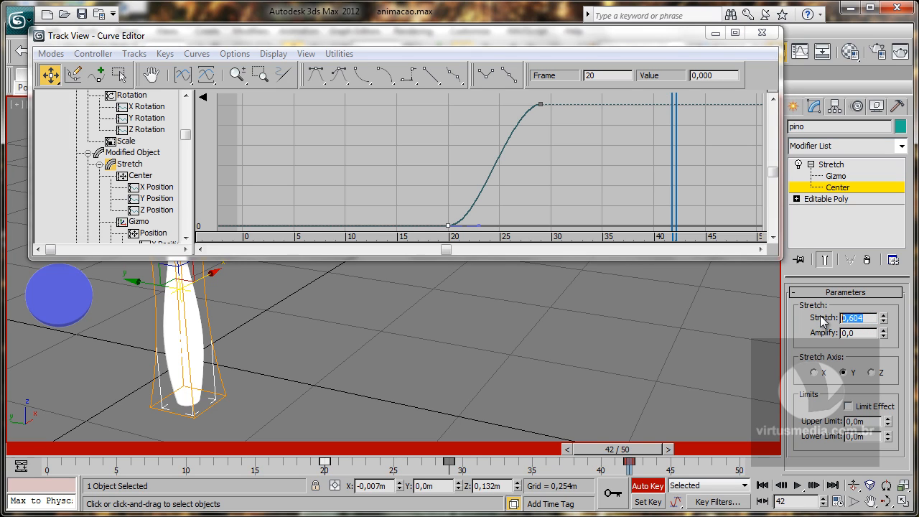
{"action": "type", "text": "0"}
{"action": "key", "text": "Return"}
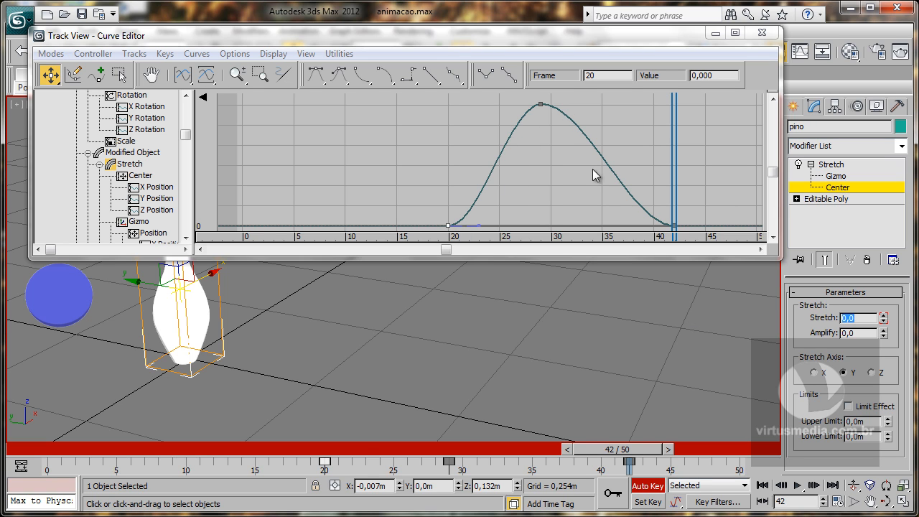
Minimize the Curve Editor, return to frame 20 and add a Bend modifier above the pin's Stretch
{"action": "left_click", "coordinate": [715, 33]}
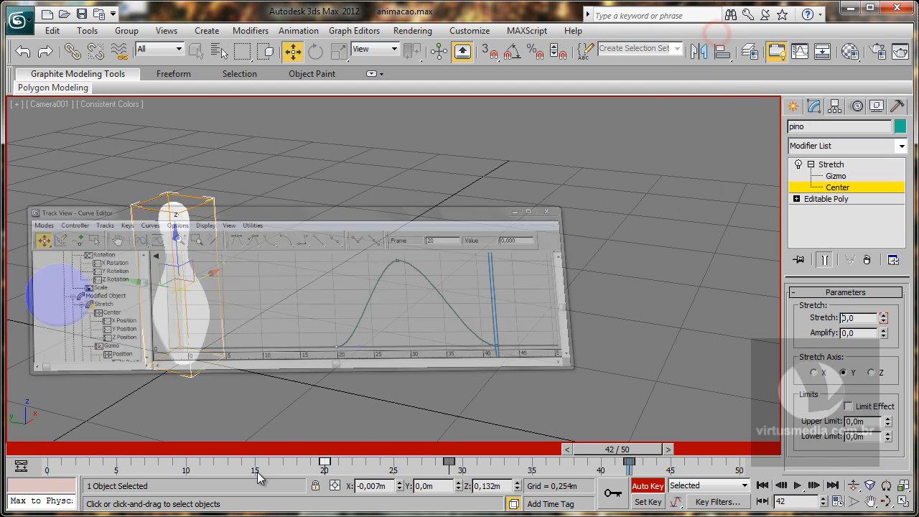
{"action": "left_click_drag", "start_coordinate": [603, 451], "coordinate": [319, 447]}
{"action": "key", "text": "w"}
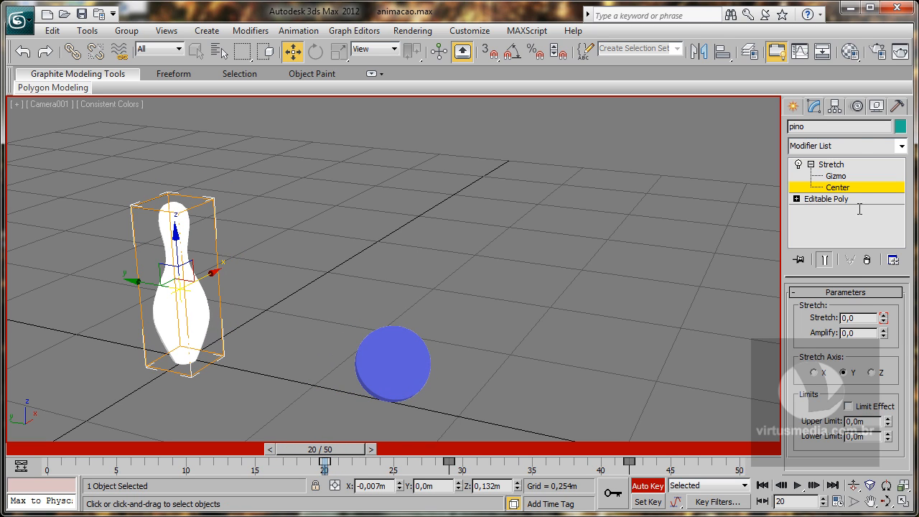
{"action": "left_click", "coordinate": [843, 166]}
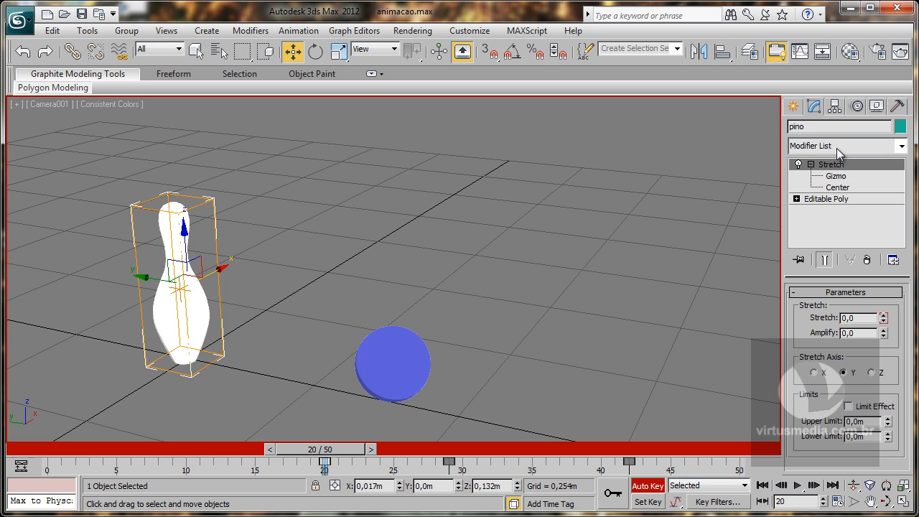
{"action": "left_click", "coordinate": [838, 147]}
{"action": "left_click_drag", "start_coordinate": [903, 226], "coordinate": [907, 322]}
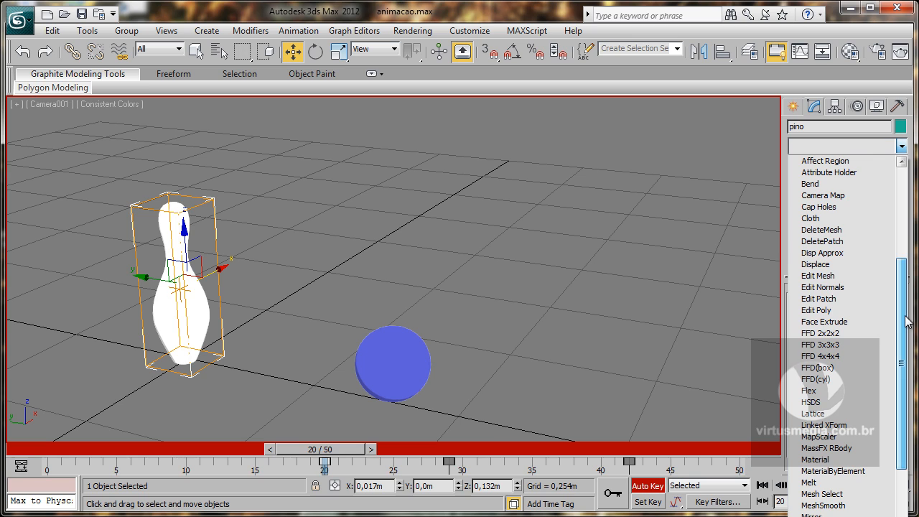
{"action": "left_click", "coordinate": [811, 184]}
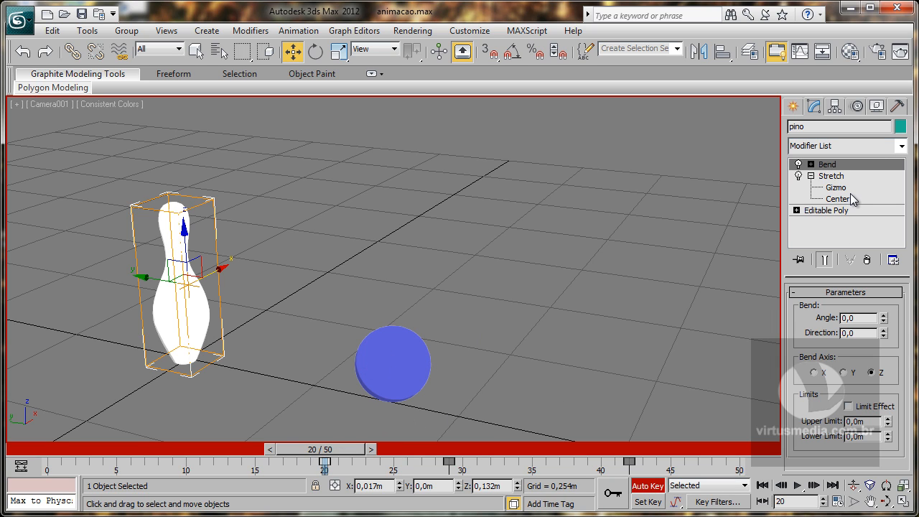
Move the Bend modifier's Center along X to about -0,007m in the Front view, then reactivate the camera view at the Bend level
{"action": "left_click", "coordinate": [810, 165]}
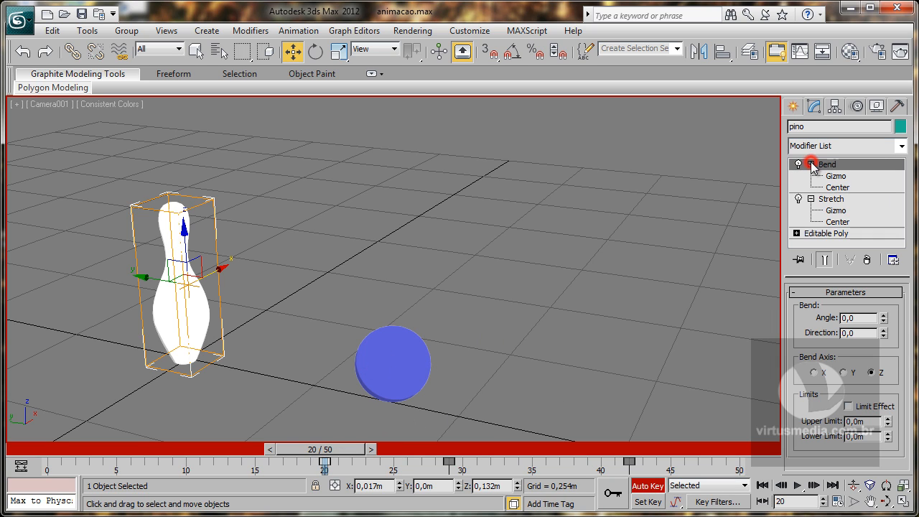
{"action": "left_click", "coordinate": [840, 187]}
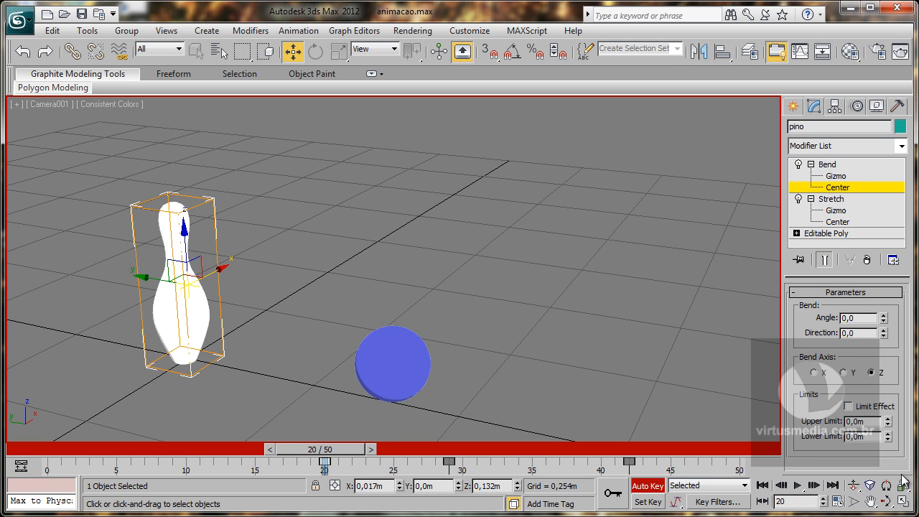
{"action": "left_click", "coordinate": [903, 501]}
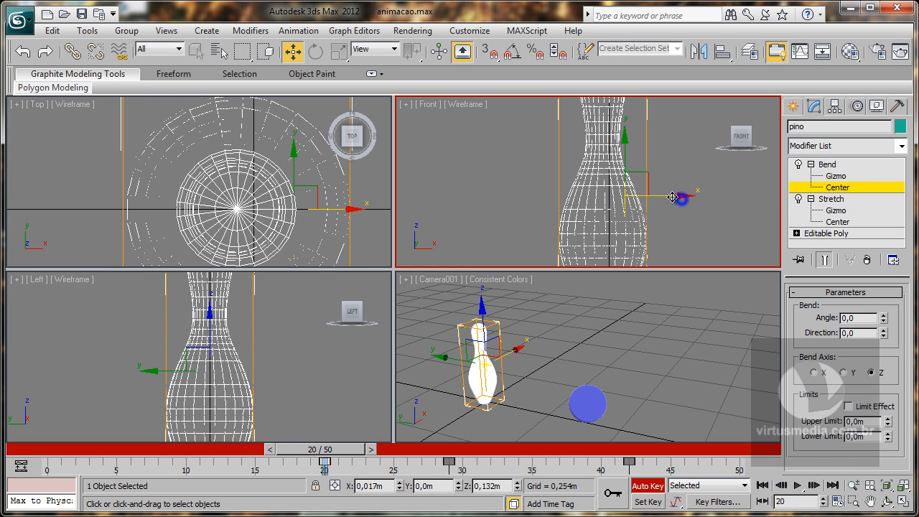
{"action": "left_click_drag", "start_coordinate": [672, 196], "coordinate": [650, 196]}
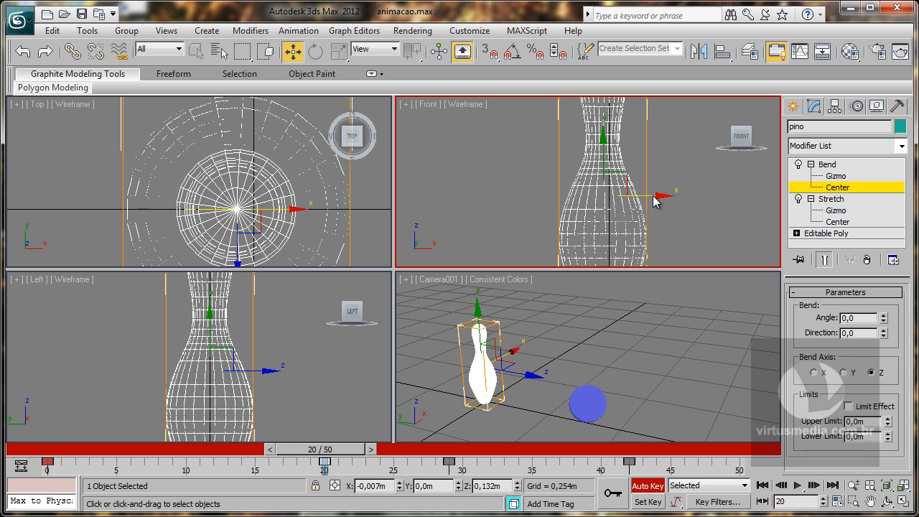
{"action": "left_click", "coordinate": [833, 165]}
{"action": "right_click", "coordinate": [748, 375]}
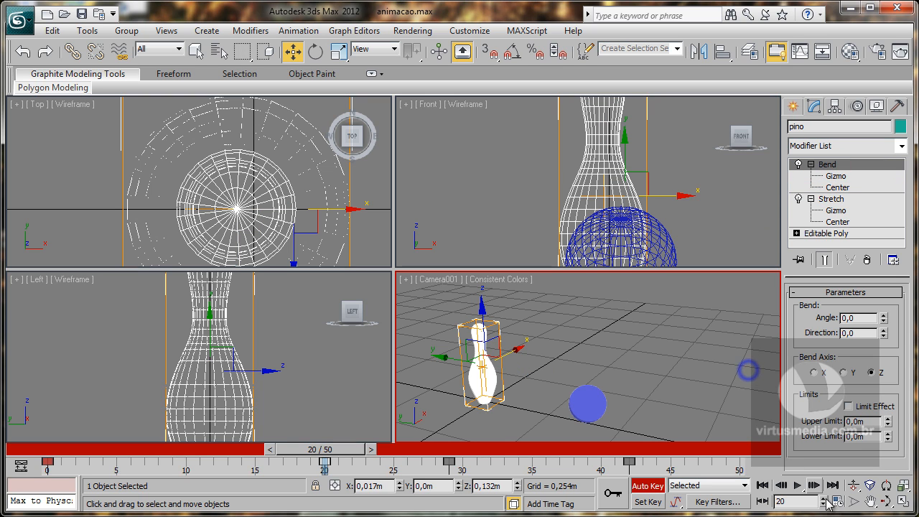
Turn off Auto Key and move the Bend modifier's Center along X to about -0,004m in the Front view, returning to the Bend level
{"action": "key", "text": "alt+w"}
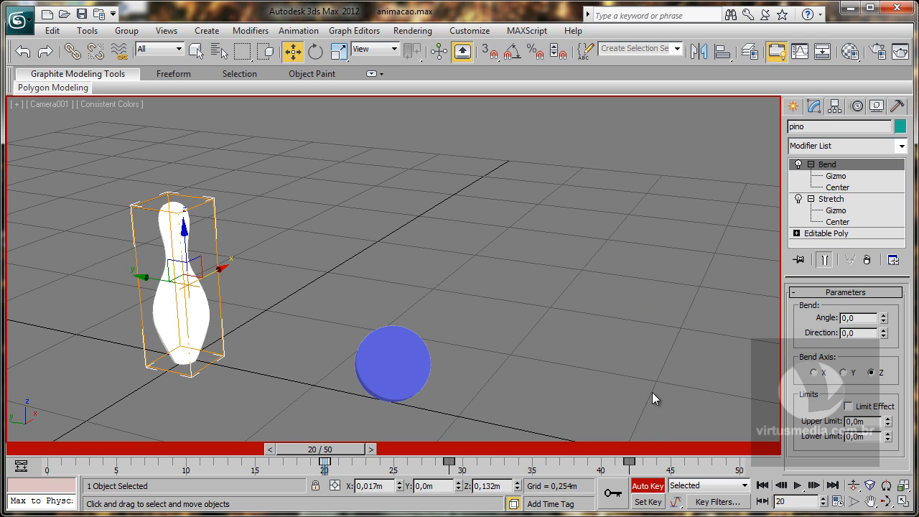
{"action": "left_click", "coordinate": [648, 485]}
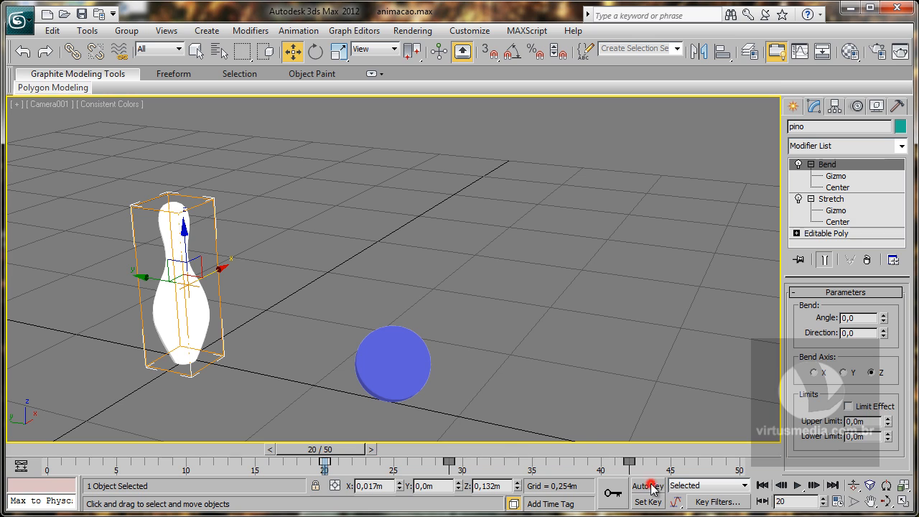
{"action": "left_click", "coordinate": [900, 501]}
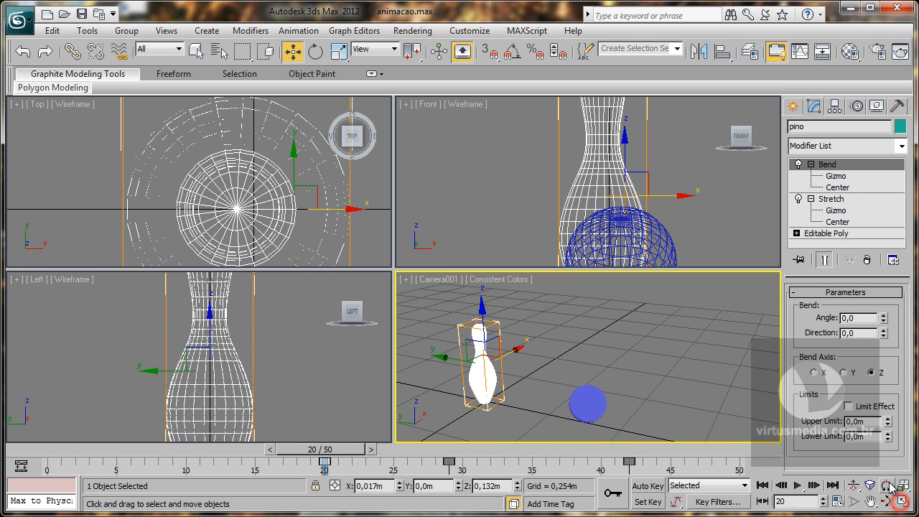
{"action": "left_click", "coordinate": [853, 188]}
{"action": "left_click", "coordinate": [673, 203]}
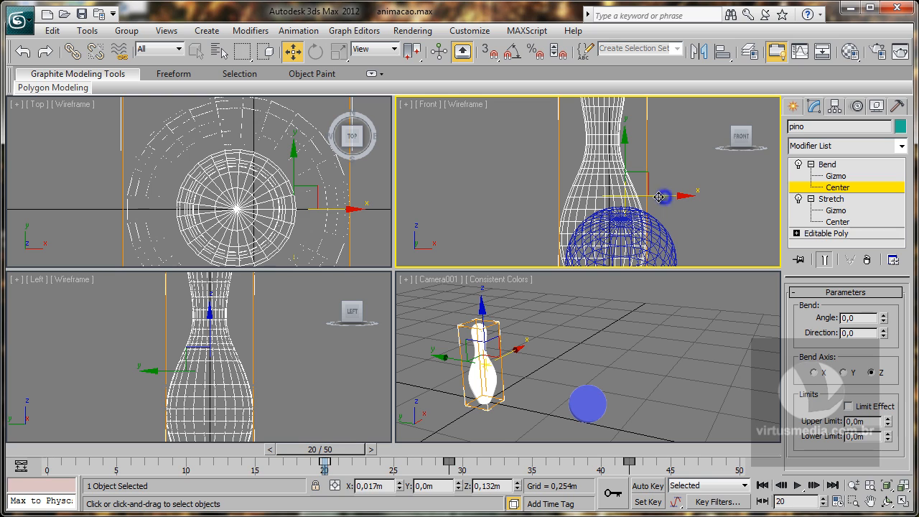
{"action": "left_click_drag", "start_coordinate": [660, 196], "coordinate": [640, 196]}
{"action": "left_click", "coordinate": [826, 165]}
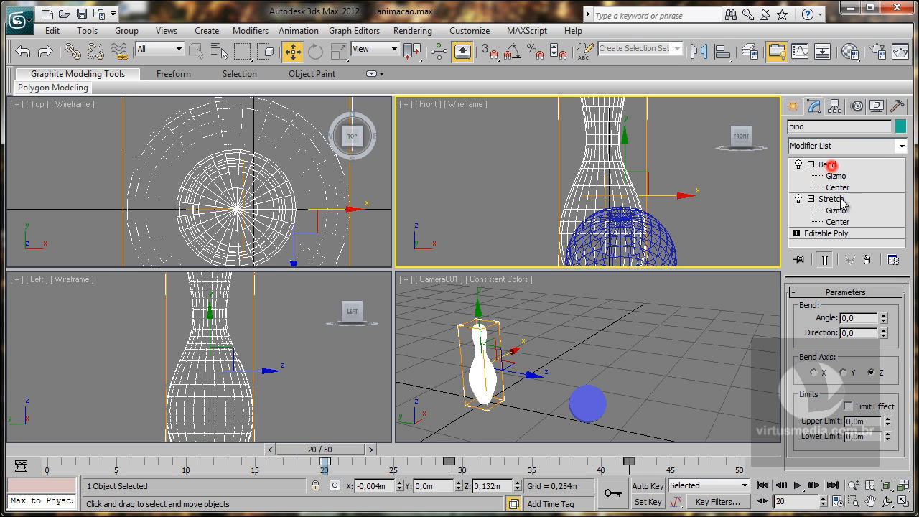
Maximize the camera view, reselect the bowling pin and turn Auto Key back on
{"action": "left_click", "coordinate": [902, 501]}
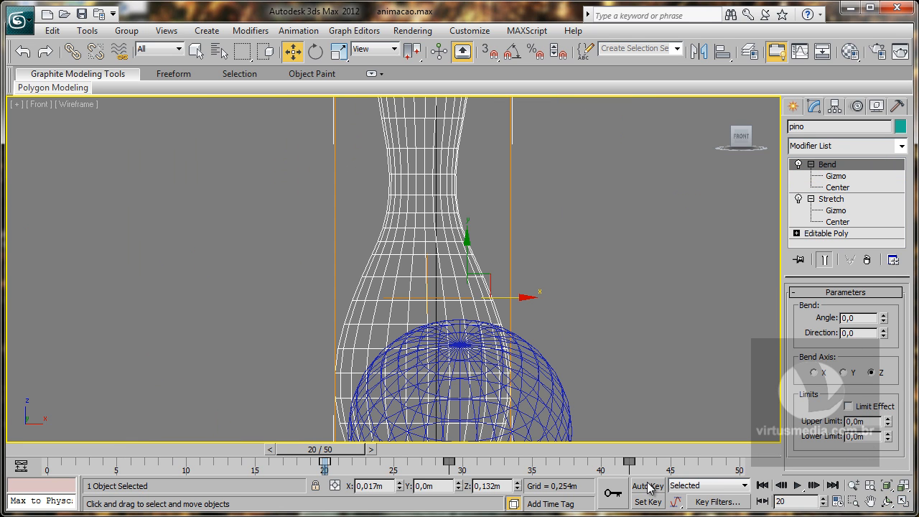
{"action": "left_click", "coordinate": [905, 504]}
{"action": "left_click", "coordinate": [716, 399]}
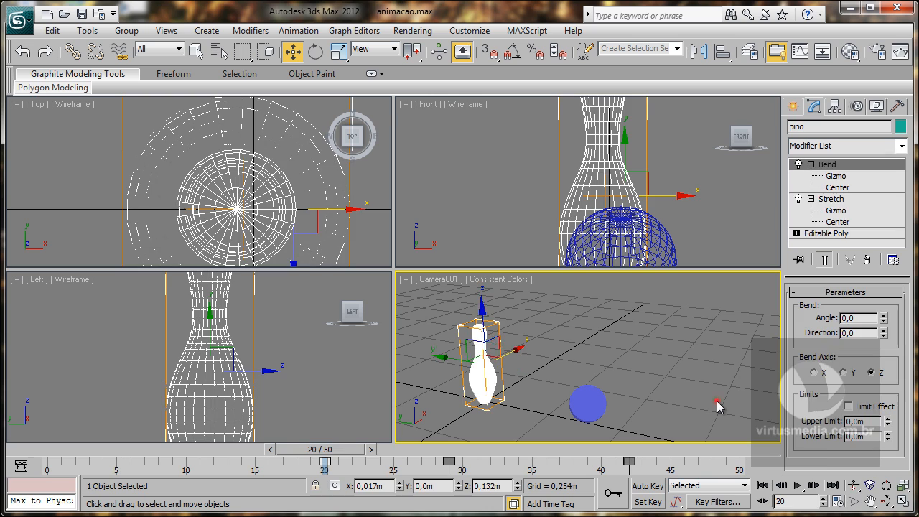
{"action": "left_click", "coordinate": [904, 504]}
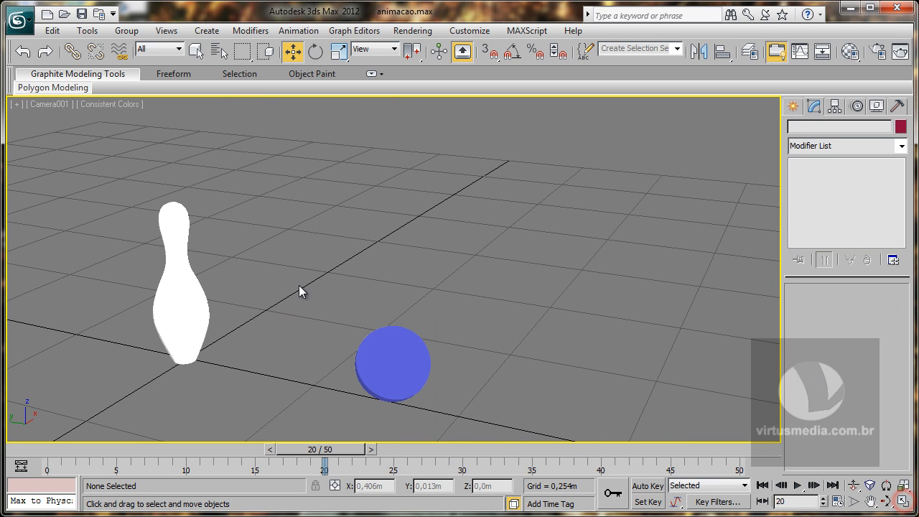
{"action": "left_click", "coordinate": [201, 274]}
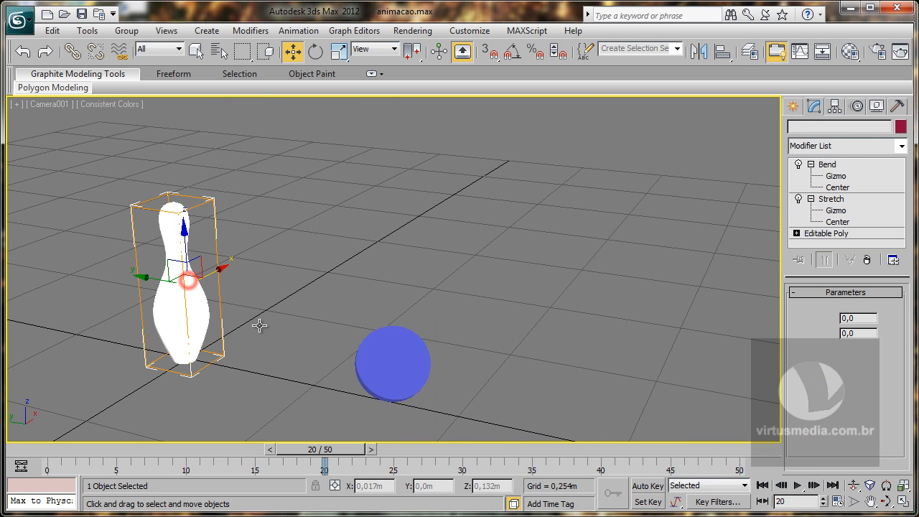
{"action": "left_click", "coordinate": [647, 486]}
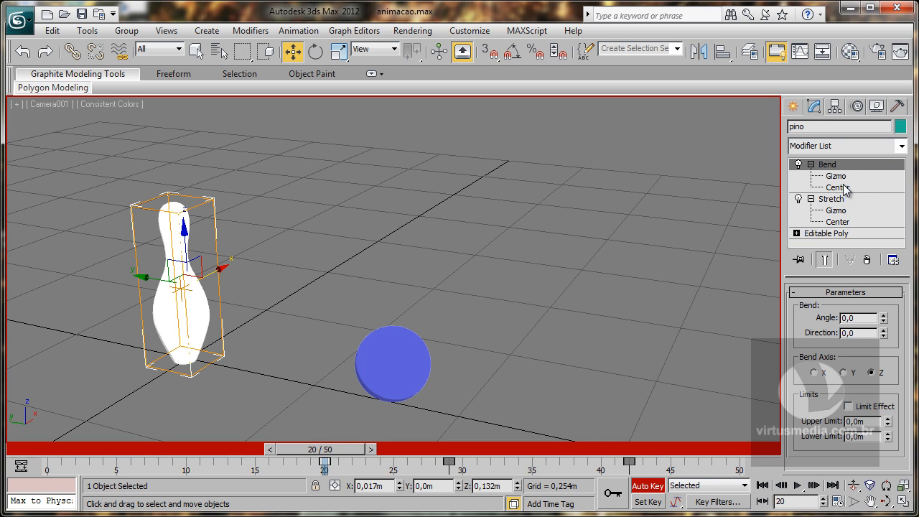
Try a Bend Angle of 31,5 on the pin at frame 20 and undo it
{"action": "left_click", "coordinate": [883, 316]}
{"action": "left_click_drag", "start_coordinate": [883, 320], "coordinate": [878, 270]}
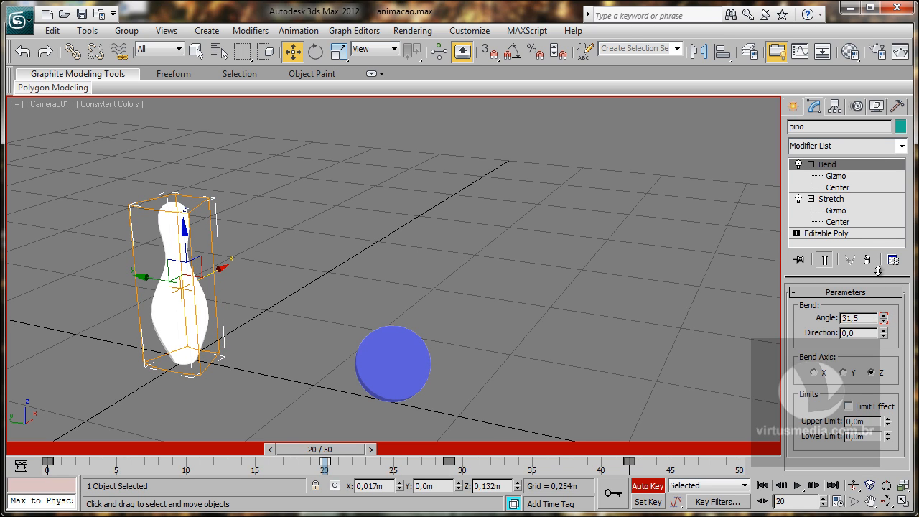
{"action": "key", "text": "ctrl+z"}
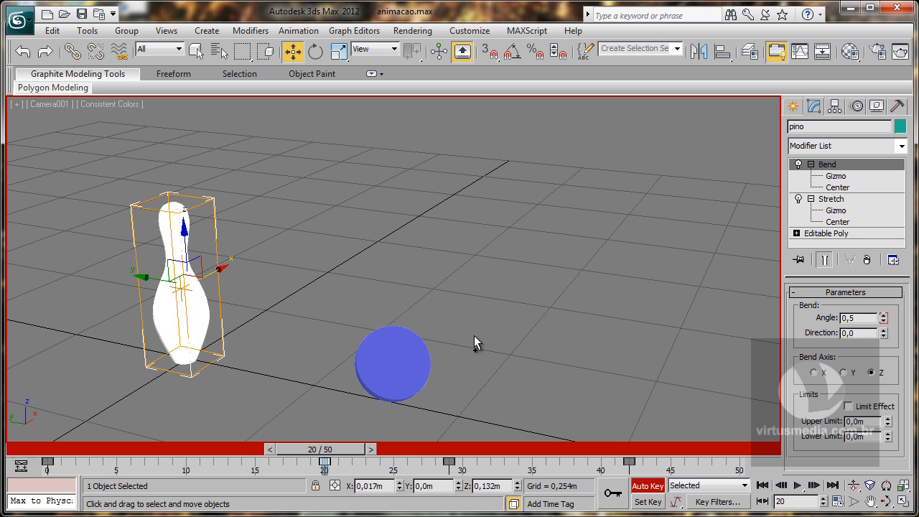
{"action": "key", "text": "ctrl+z"}
At frame 29, set the pin's Bend Axis to Y and key its Bend Angle at -90
{"action": "left_click_drag", "start_coordinate": [332, 453], "coordinate": [467, 457]}
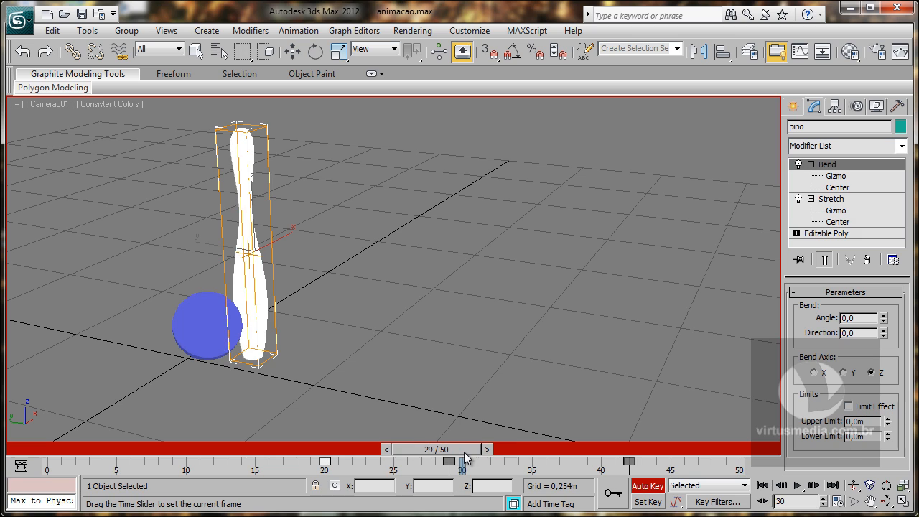
{"action": "key", "text": "w"}
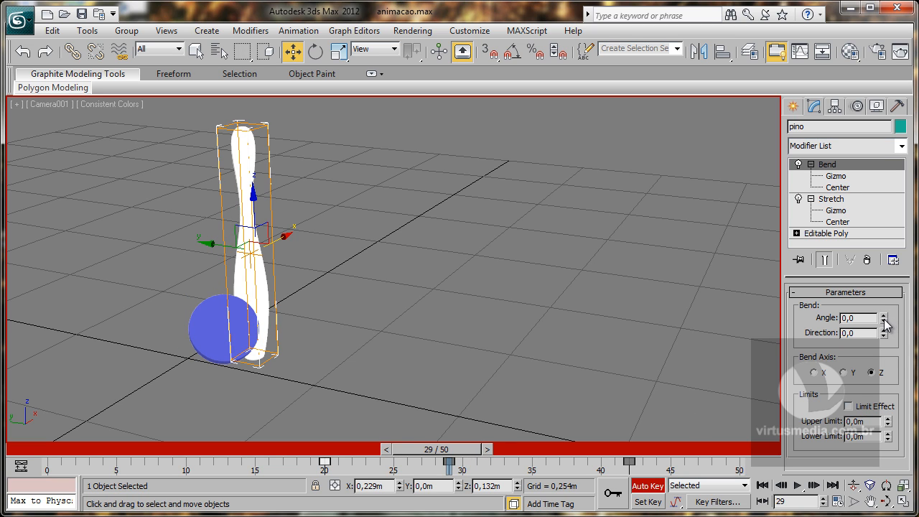
{"action": "left_click_drag", "start_coordinate": [884, 317], "coordinate": [882, 239]}
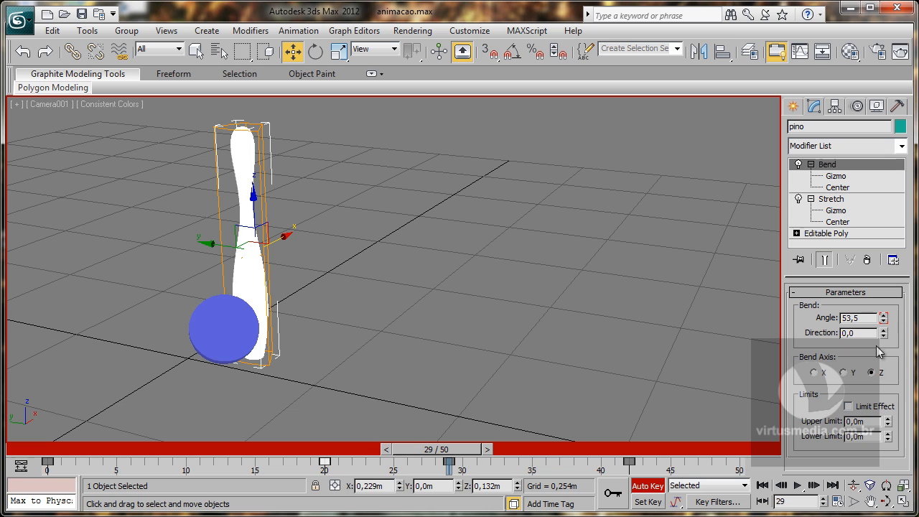
{"action": "left_click", "coordinate": [844, 372]}
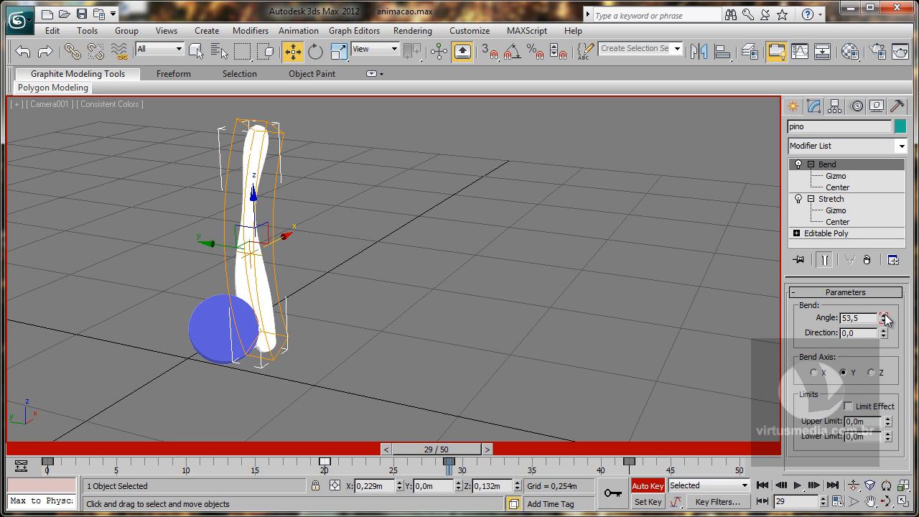
{"action": "left_click_drag", "start_coordinate": [884, 319], "coordinate": [900, 500]}
{"action": "type", "text": "-93"}
{"action": "key", "text": "Return"}
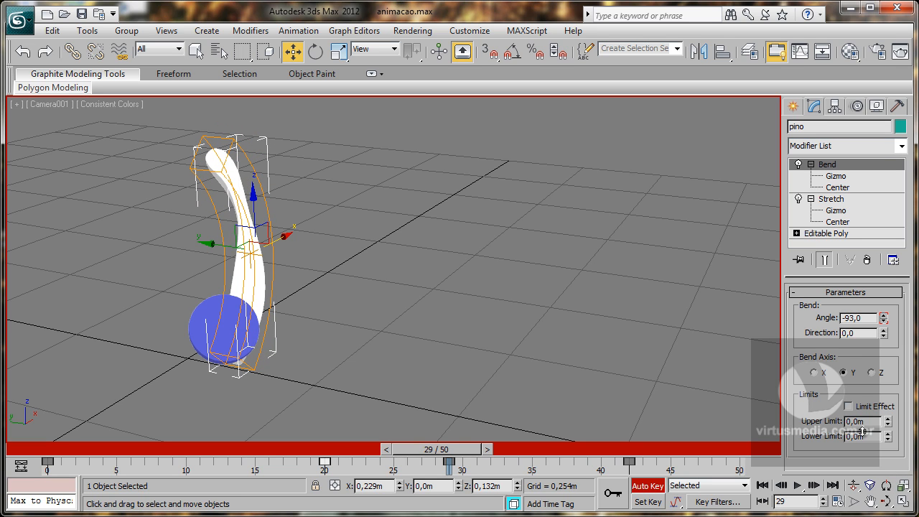
{"action": "double_click", "coordinate": [869, 317]}
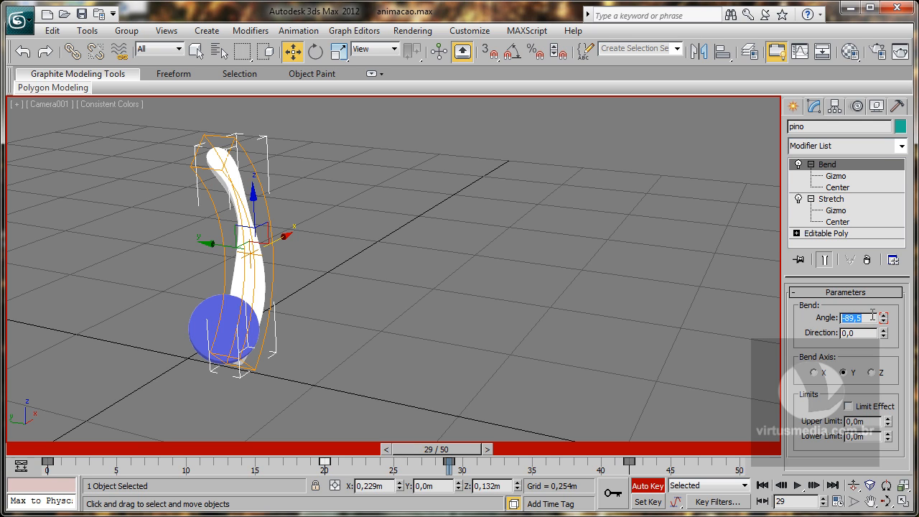
{"action": "type", "text": "-90"}
{"action": "key", "text": "Return"}
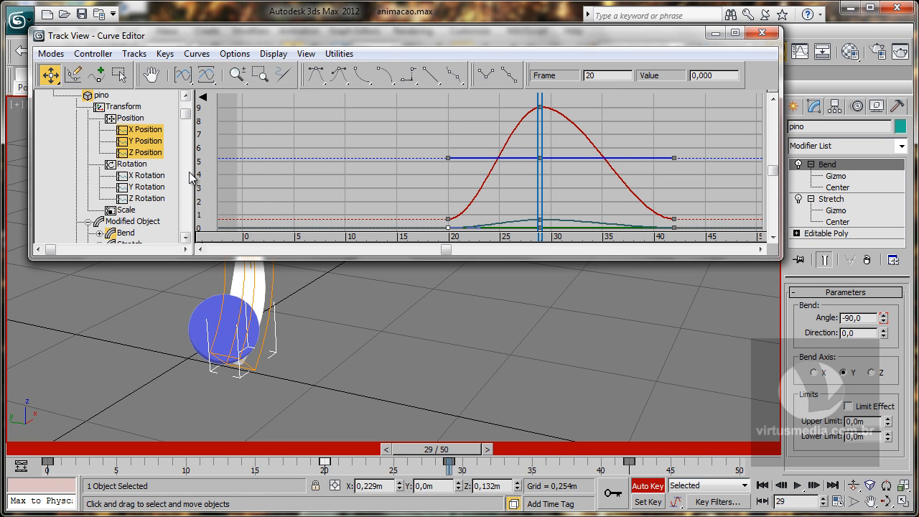
Show the pin's Bend Angle curve in the Curve Editor and move its starting key to frame 20 with value -1,604
{"action": "left_click_drag", "start_coordinate": [188, 117], "coordinate": [188, 130]}
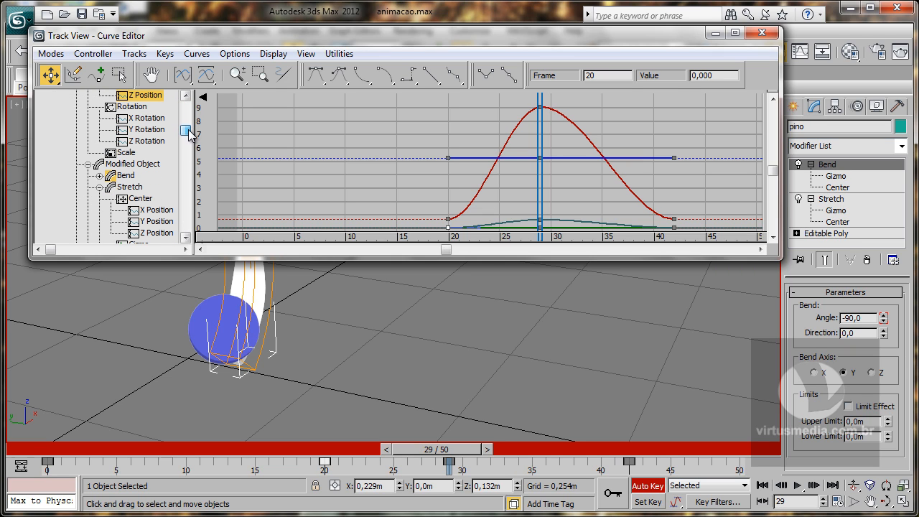
{"action": "left_click", "coordinate": [100, 175]}
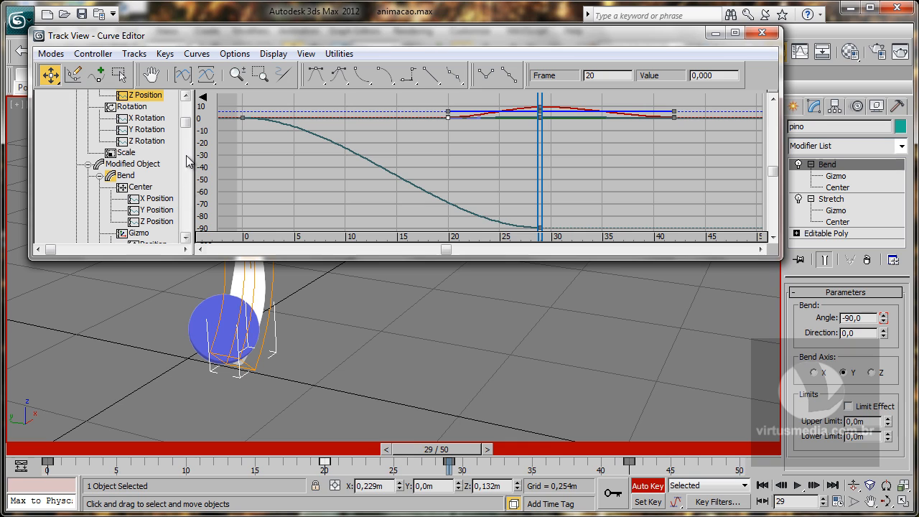
{"action": "left_click_drag", "start_coordinate": [186, 127], "coordinate": [186, 152]}
{"action": "left_click", "coordinate": [137, 200]}
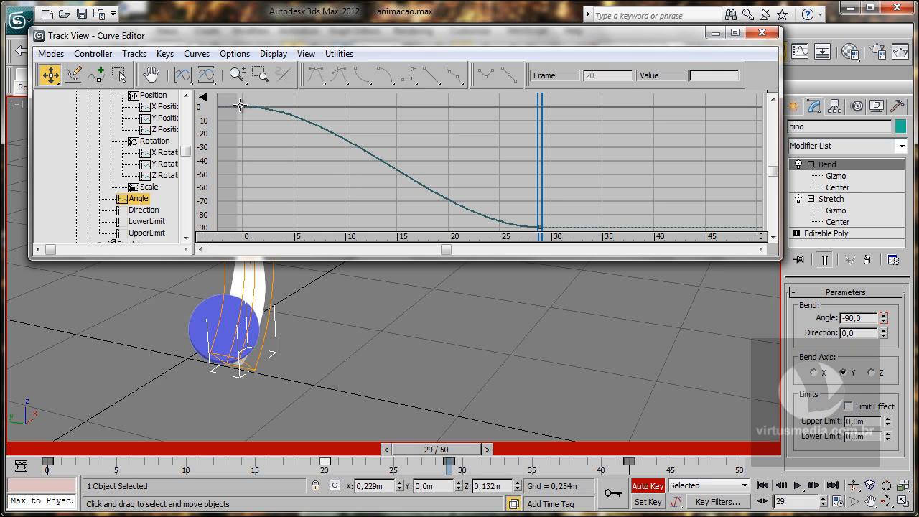
{"action": "left_click_drag", "start_coordinate": [243, 107], "coordinate": [251, 108]}
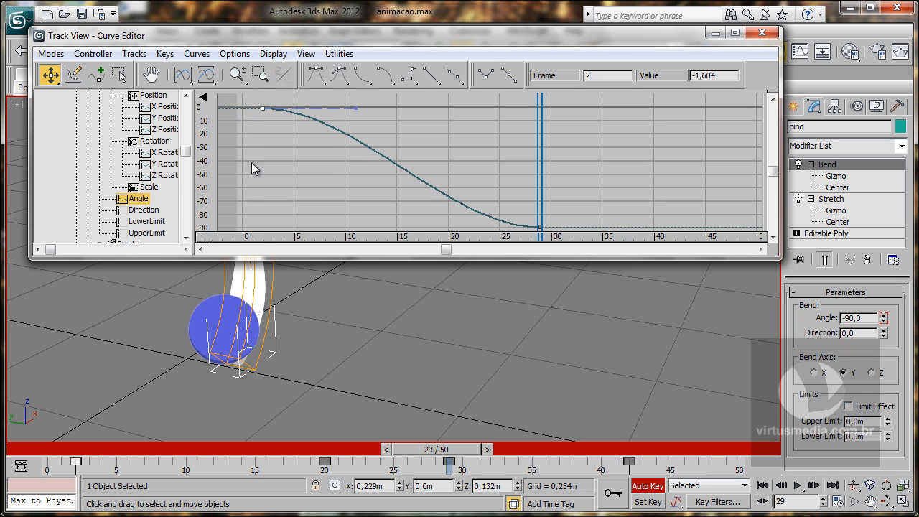
{"action": "left_click_drag", "start_coordinate": [75, 463], "coordinate": [322, 466]}
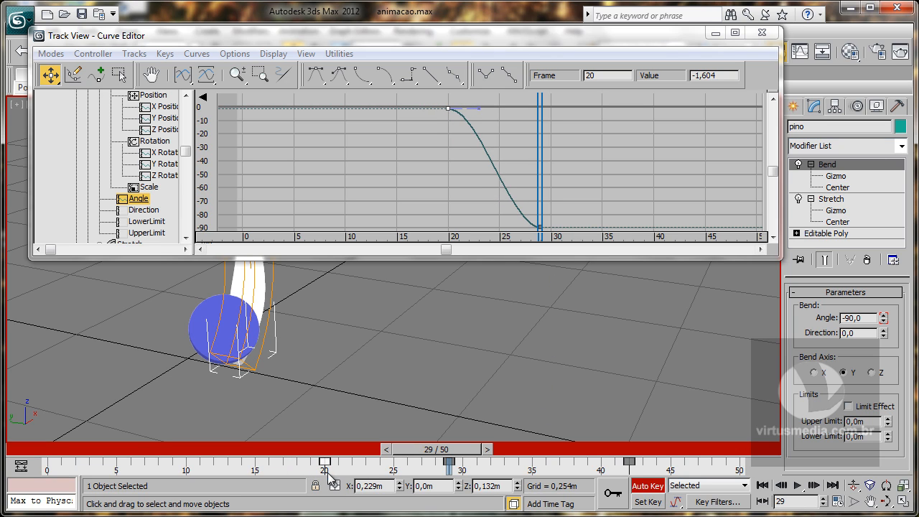
Go to frame 42, close the Curve Editor and key the pin's Bend Angle at 0 there
{"action": "left_click_drag", "start_coordinate": [460, 453], "coordinate": [639, 458]}
{"action": "left_click", "coordinate": [762, 33]}
{"action": "key", "text": "w"}
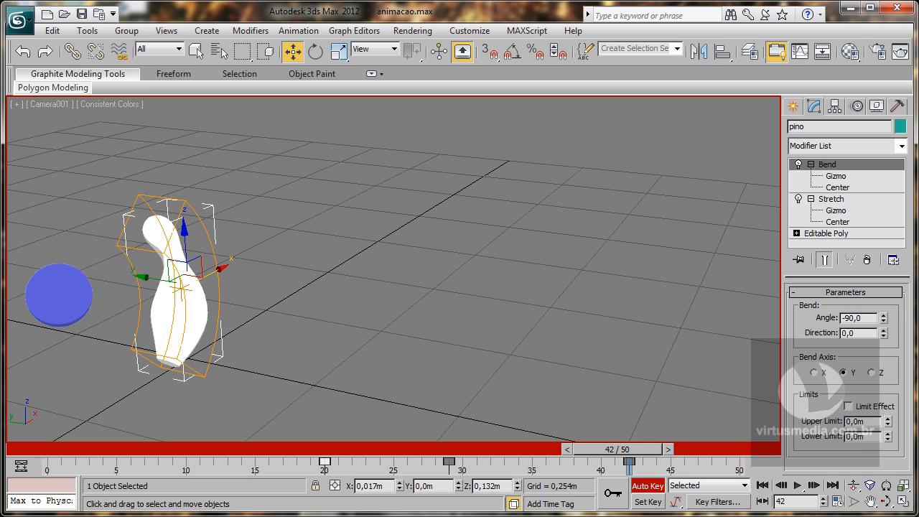
{"action": "left_click_drag", "start_coordinate": [864, 316], "coordinate": [804, 318]}
{"action": "key", "text": "Return"}
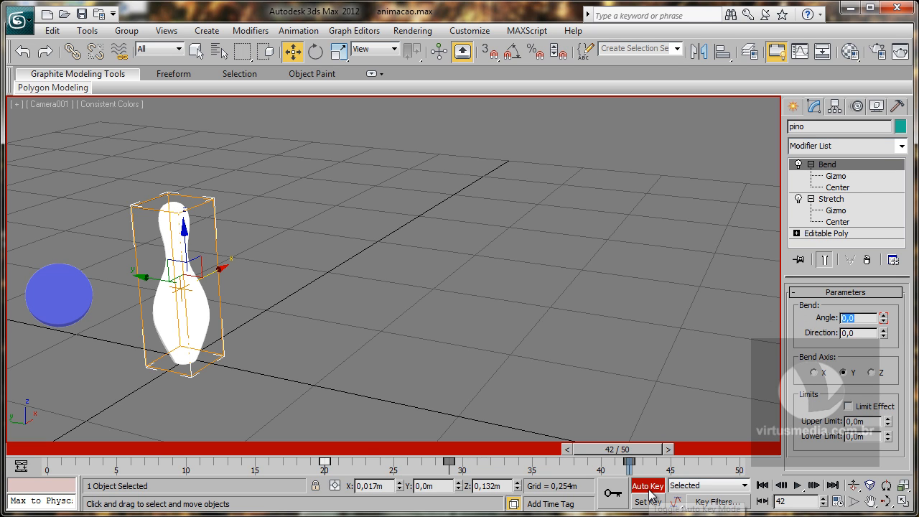
Scrub back to frame 30 and examine the bent pin beside the ball in a maximized Front view
{"action": "left_click_drag", "start_coordinate": [615, 449], "coordinate": [464, 448]}
{"action": "key", "text": "w"}
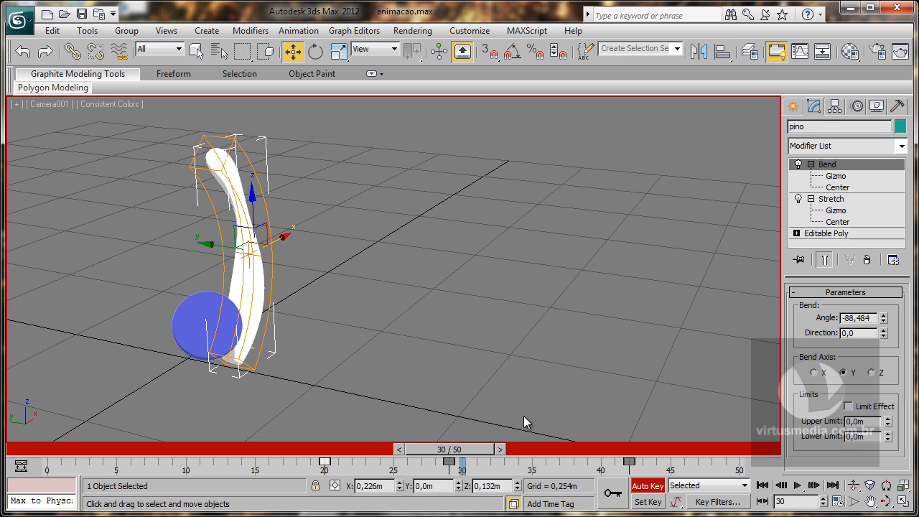
{"action": "left_click", "coordinate": [901, 501]}
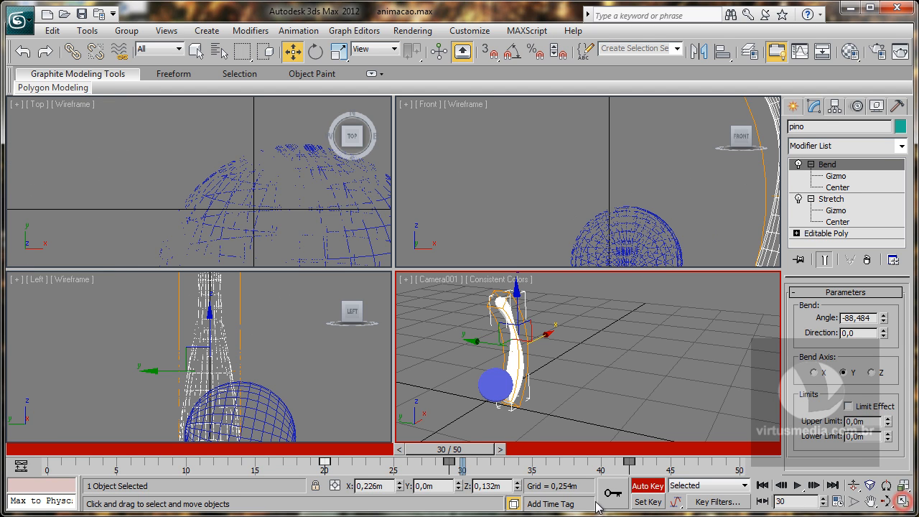
{"action": "right_click", "coordinate": [572, 200]}
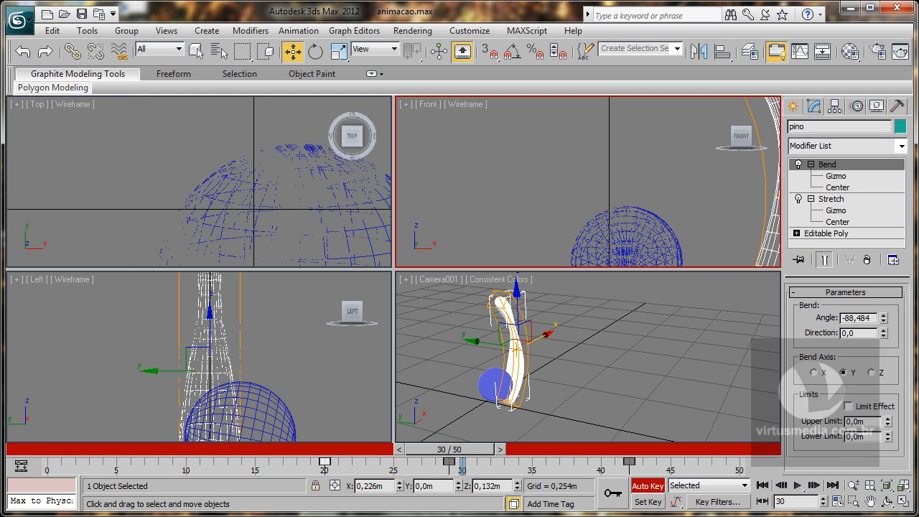
{"action": "left_click", "coordinate": [885, 485]}
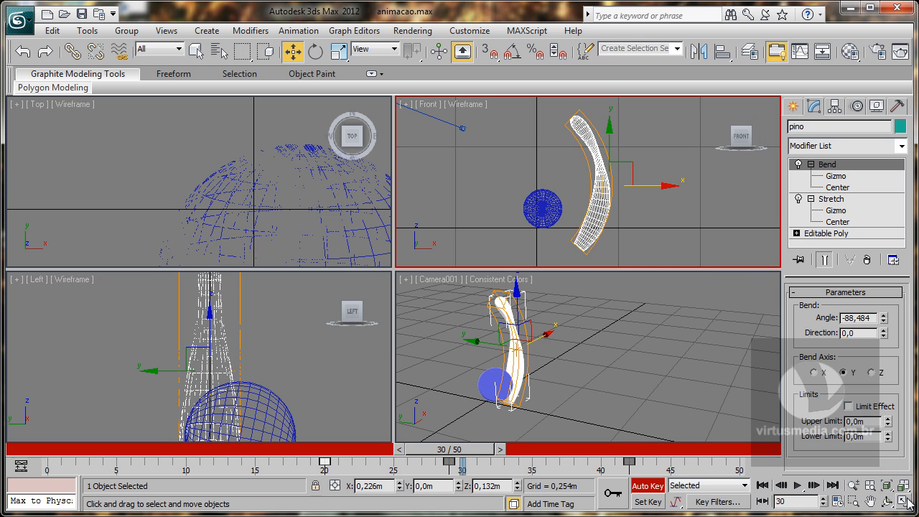
{"action": "left_click", "coordinate": [902, 501]}
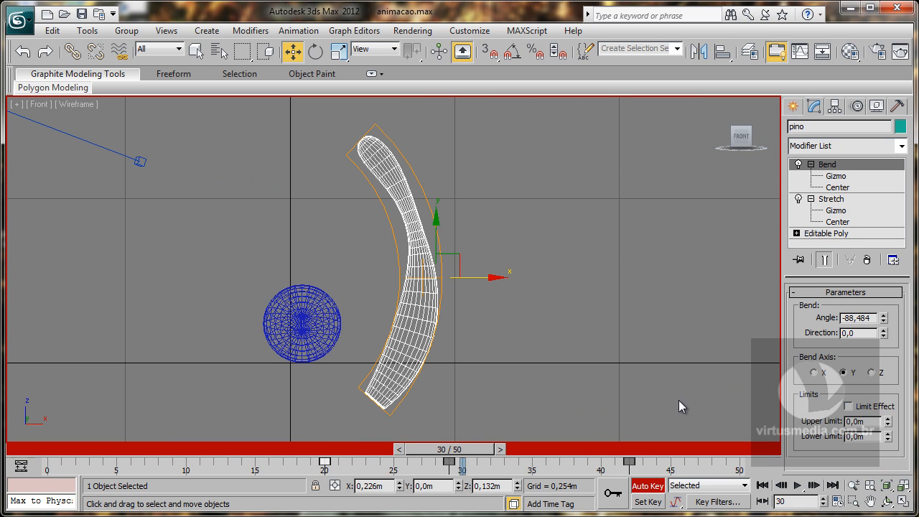
Orbit the Front view to an angled view of the pin and ball and change it to Perspective
{"action": "key", "text": "ctrl+r"}
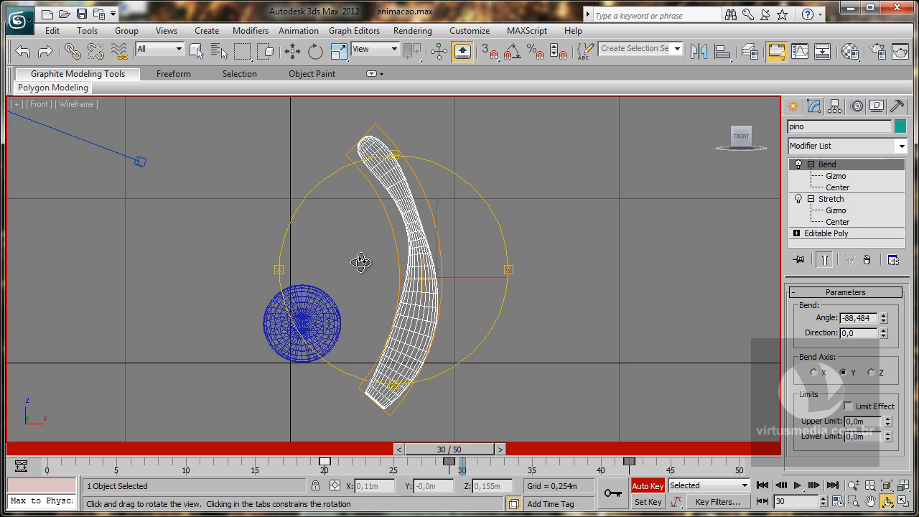
{"action": "left_click_drag", "start_coordinate": [361, 262], "coordinate": [412, 285]}
{"action": "left_click", "coordinate": [51, 104]}
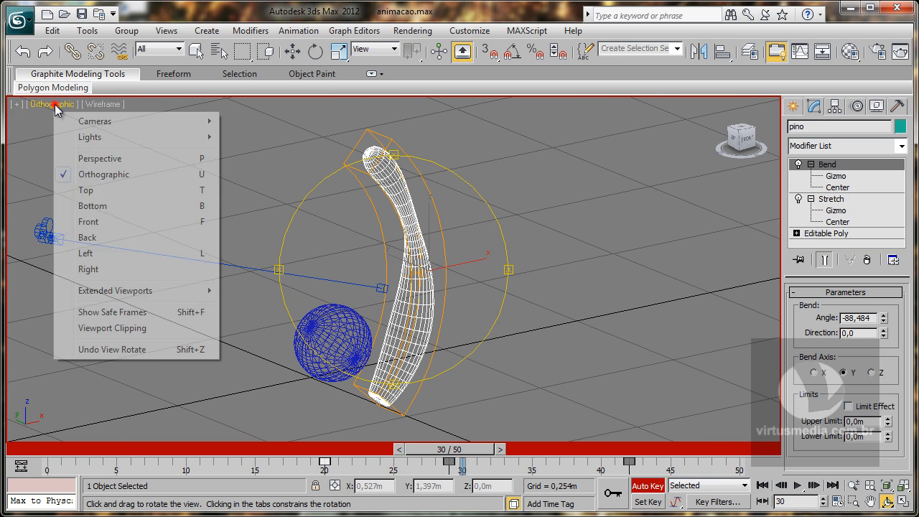
{"action": "left_click", "coordinate": [118, 160]}
{"action": "left_click_drag", "start_coordinate": [381, 273], "coordinate": [427, 302]}
{"action": "left_click", "coordinate": [852, 486]}
Try to display the Perspective view as Shaded and scrub between frames 27 and 30
{"action": "left_click", "coordinate": [105, 105]}
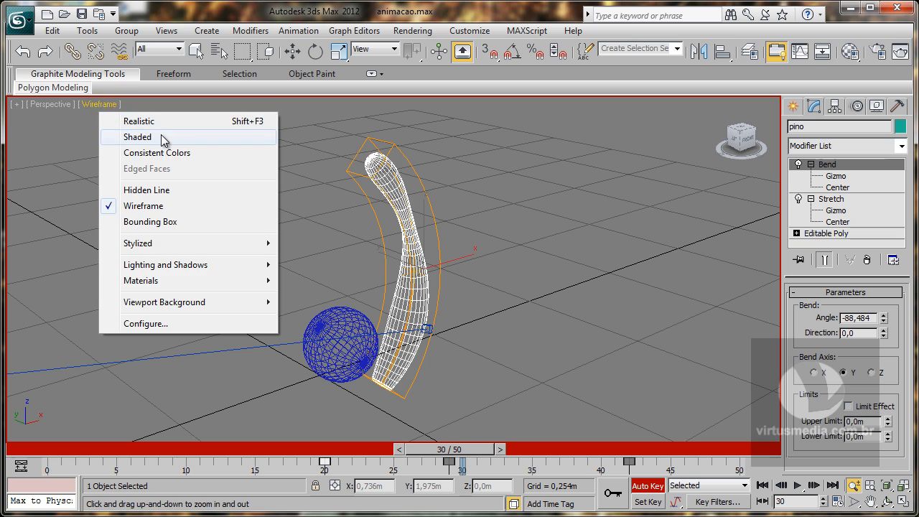
{"action": "left_click", "coordinate": [137, 137]}
{"action": "left_click_drag", "start_coordinate": [441, 447], "coordinate": [418, 453]}
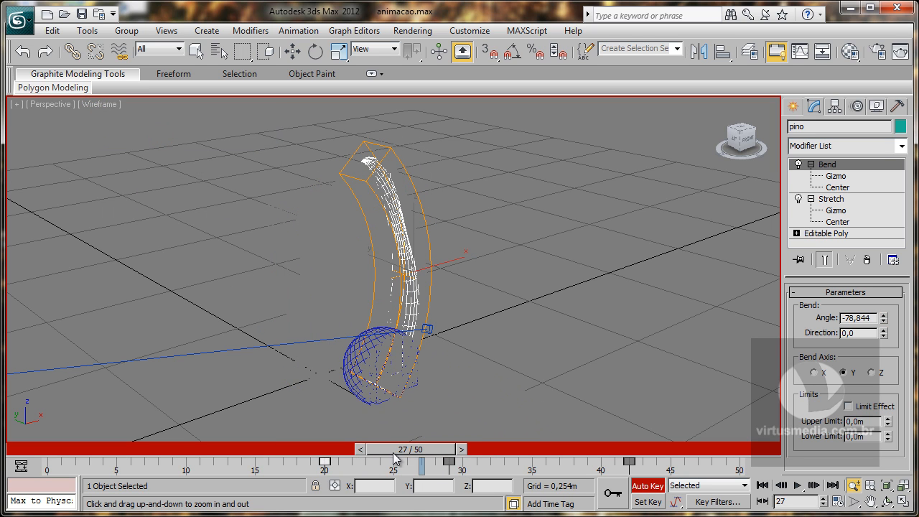
{"action": "left_click_drag", "start_coordinate": [413, 451], "coordinate": [454, 451]}
{"action": "key", "text": "w"}
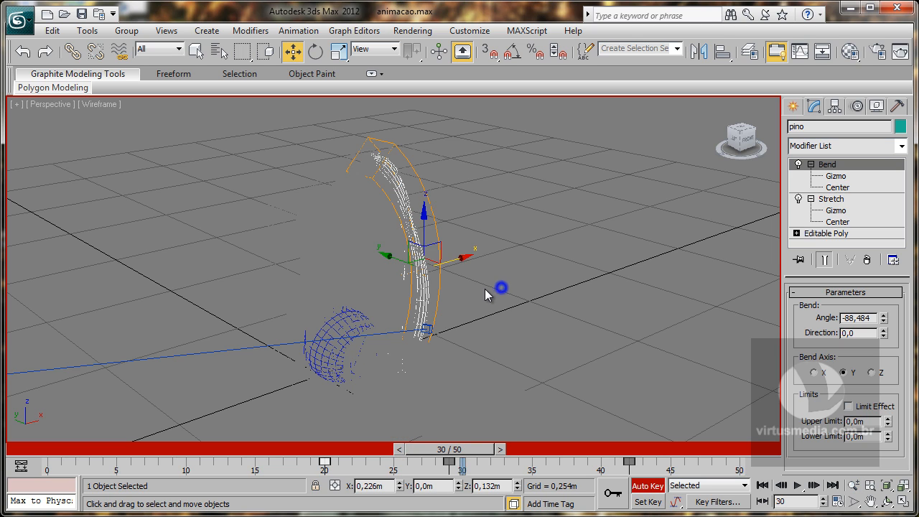
Deselect the pin and switch the Perspective view to Realistic shading with the animation at frame 36
{"action": "left_click", "coordinate": [484, 289]}
{"action": "left_click_drag", "start_coordinate": [436, 450], "coordinate": [463, 450]}
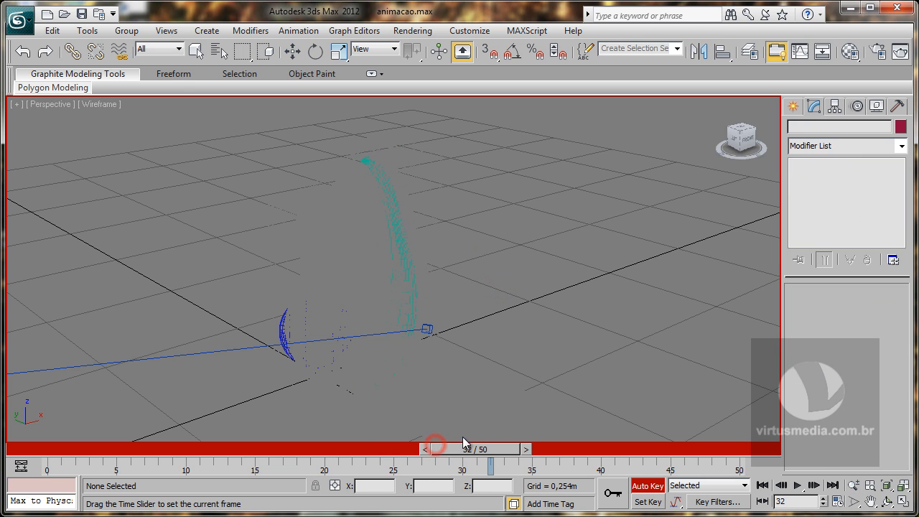
{"action": "left_click", "coordinate": [101, 104]}
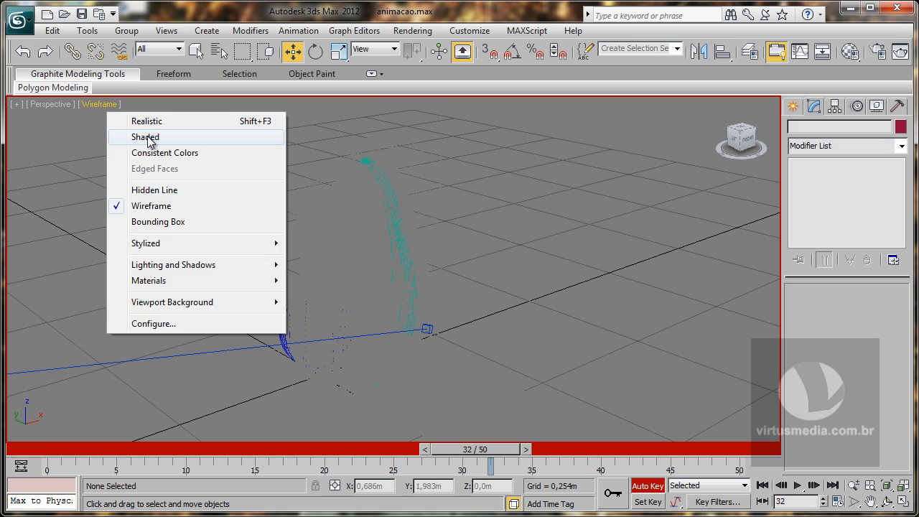
{"action": "left_click", "coordinate": [145, 137]}
{"action": "mouse_move", "coordinate": [455, 449]}
{"action": "left_mouse_down"}
{"action": "mouse_move", "coordinate": [534, 447]}
{"action": "mouse_move", "coordinate": [219, 431]}
{"action": "mouse_move", "coordinate": [529, 426]}
{"action": "left_mouse_up"}
{"action": "key", "text": "w"}
{"action": "key", "text": "F3"}
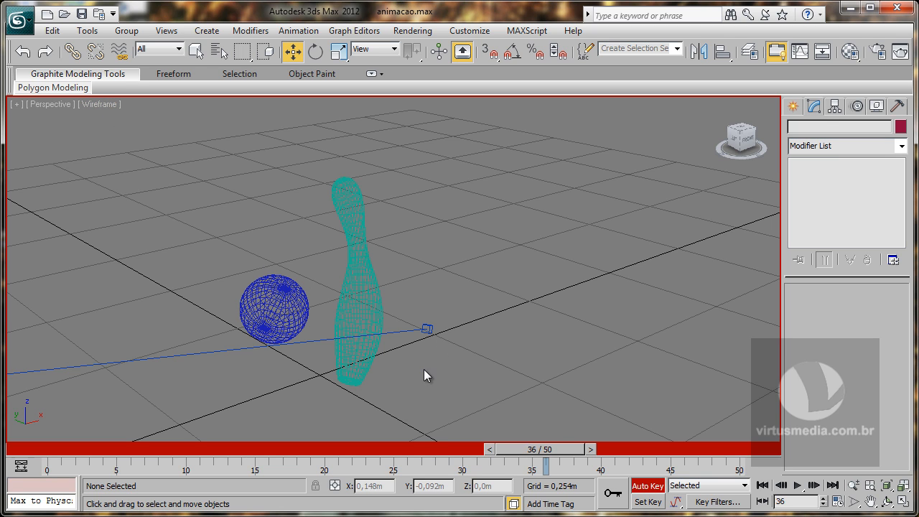
{"action": "key", "text": "F3"}
{"action": "left_click", "coordinate": [100, 104]}
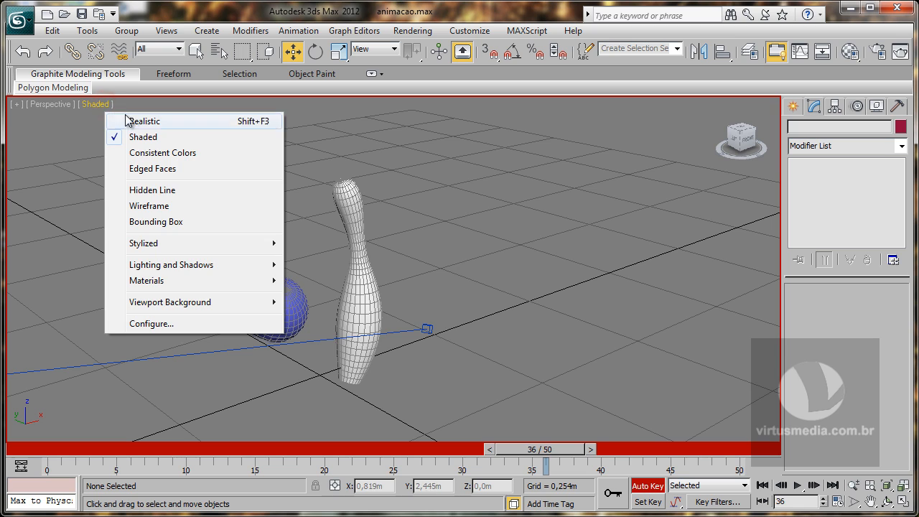
{"action": "left_click", "coordinate": [130, 118]}
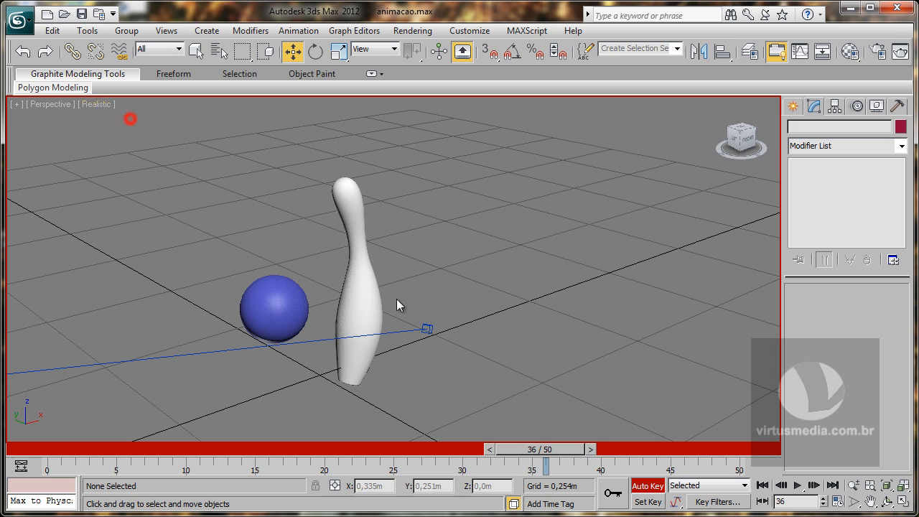
Scrub the animation to frame 45 and turn off Auto Key
{"action": "left_click", "coordinate": [517, 449]}
{"action": "left_click_drag", "start_coordinate": [524, 453], "coordinate": [641, 456]}
{"action": "key", "text": "w"}
{"action": "left_click", "coordinate": [646, 486]}
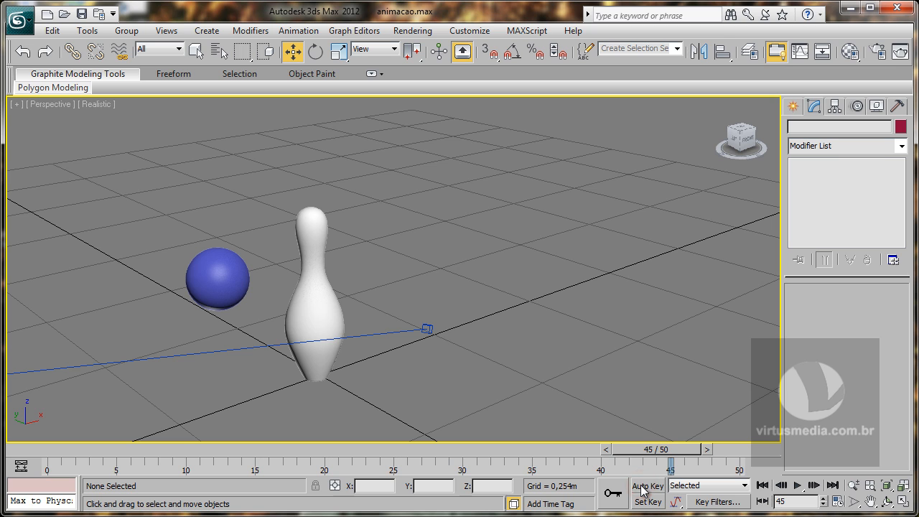
Maximize the Camera001 view, play the animation of the ball passing the pin and stop playback
{"action": "left_click", "coordinate": [903, 501]}
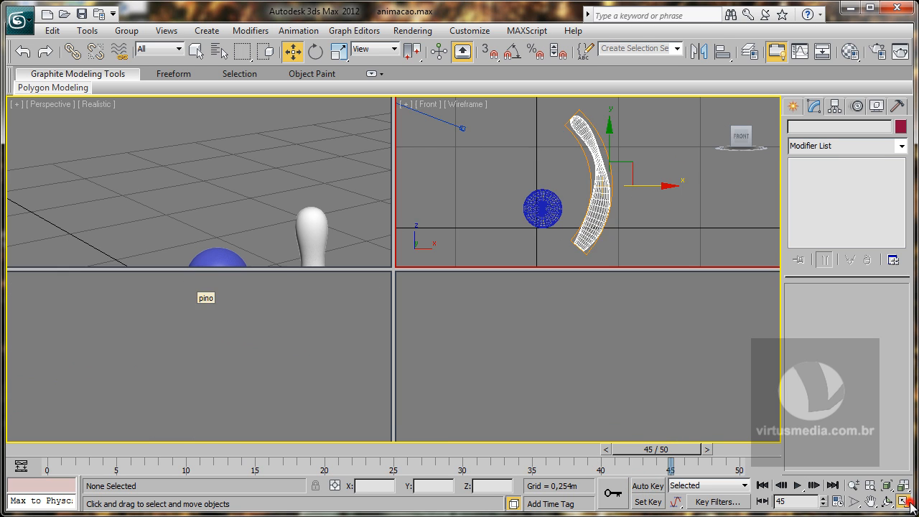
{"action": "left_click", "coordinate": [663, 380]}
{"action": "left_click", "coordinate": [903, 501]}
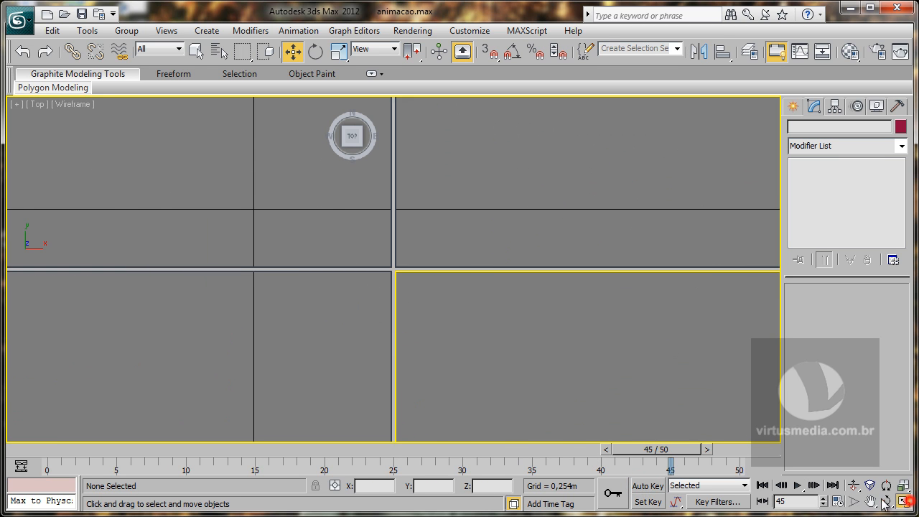
{"action": "left_click", "coordinate": [799, 486]}
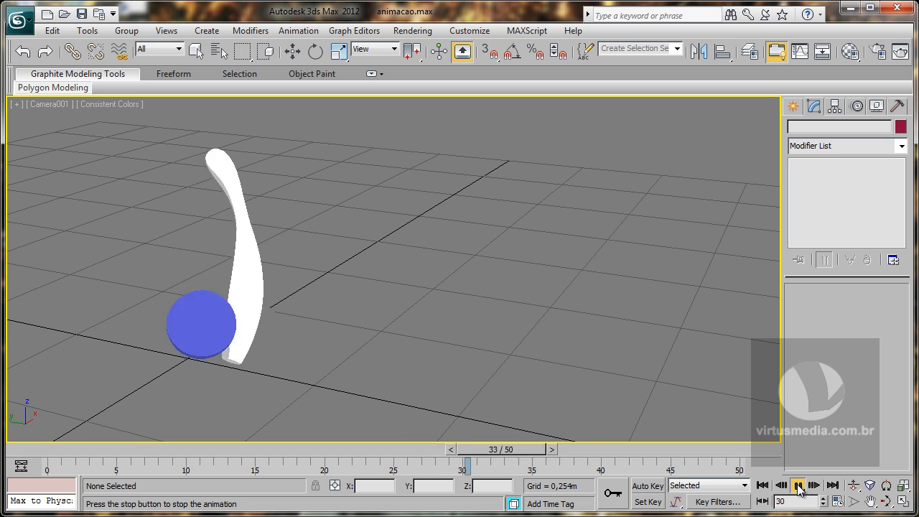
{"action": "left_click", "coordinate": [799, 486]}
{"action": "key", "text": "w"}
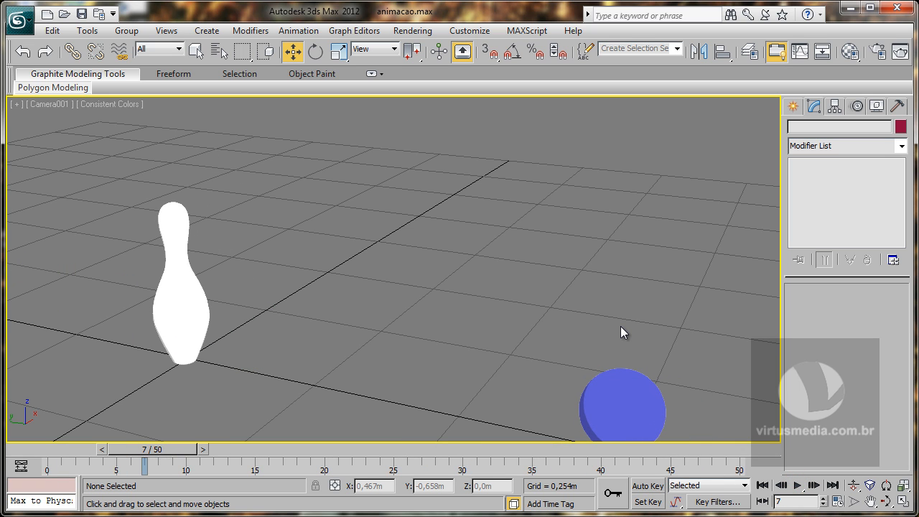